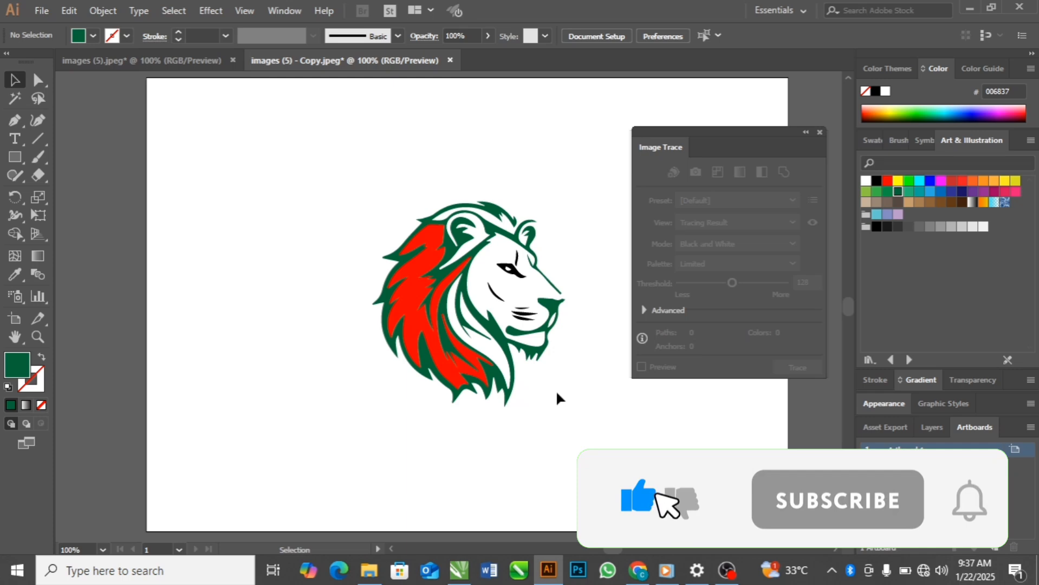
Fill the lion's green outline with the orange-yellow linear gradient swatch and expand its gradient settings.
click(424, 374)
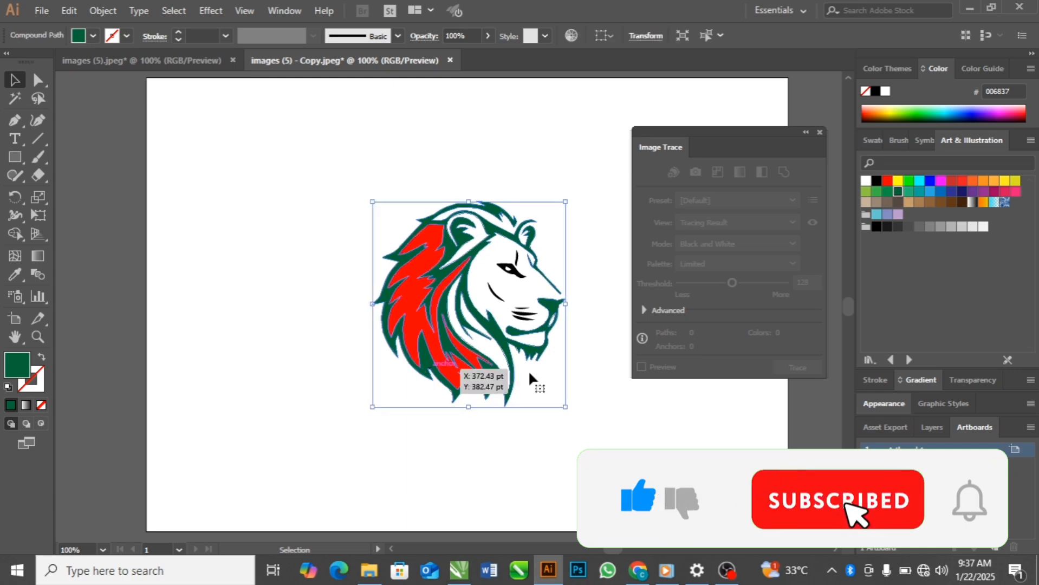
click(983, 202)
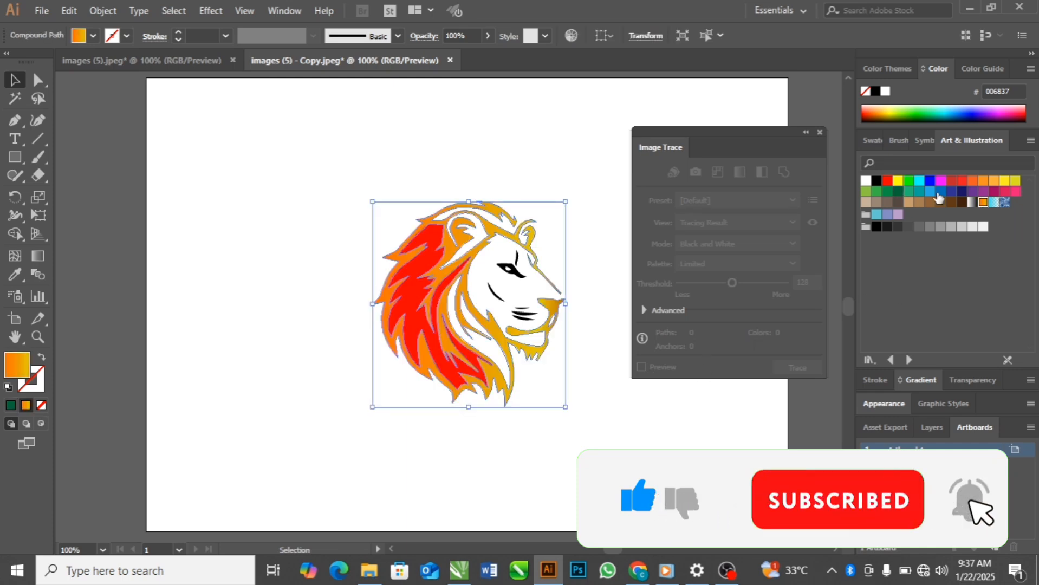
click(962, 180)
click(962, 202)
click(983, 202)
click(921, 379)
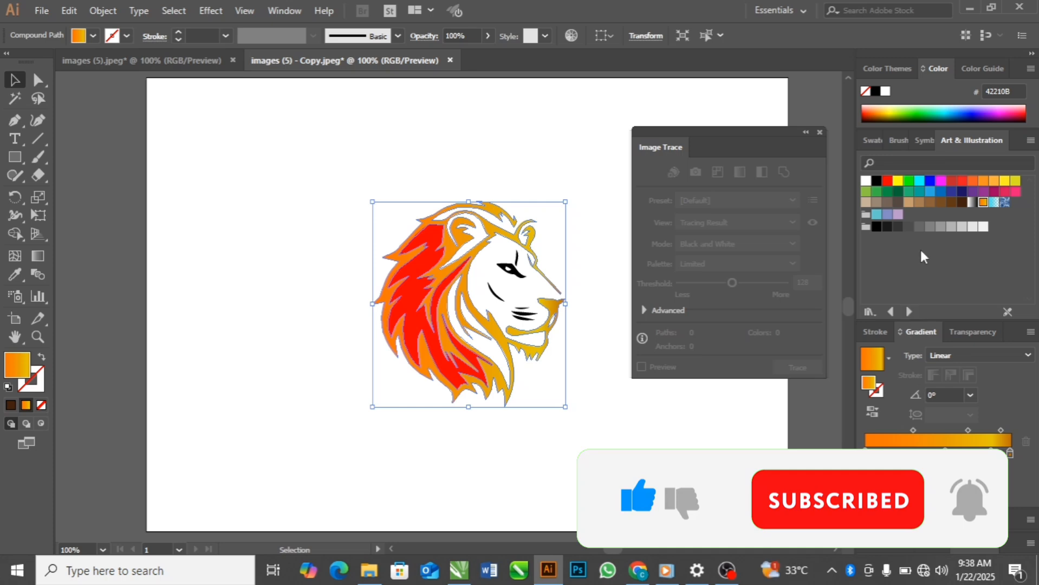
double_click(942, 453)
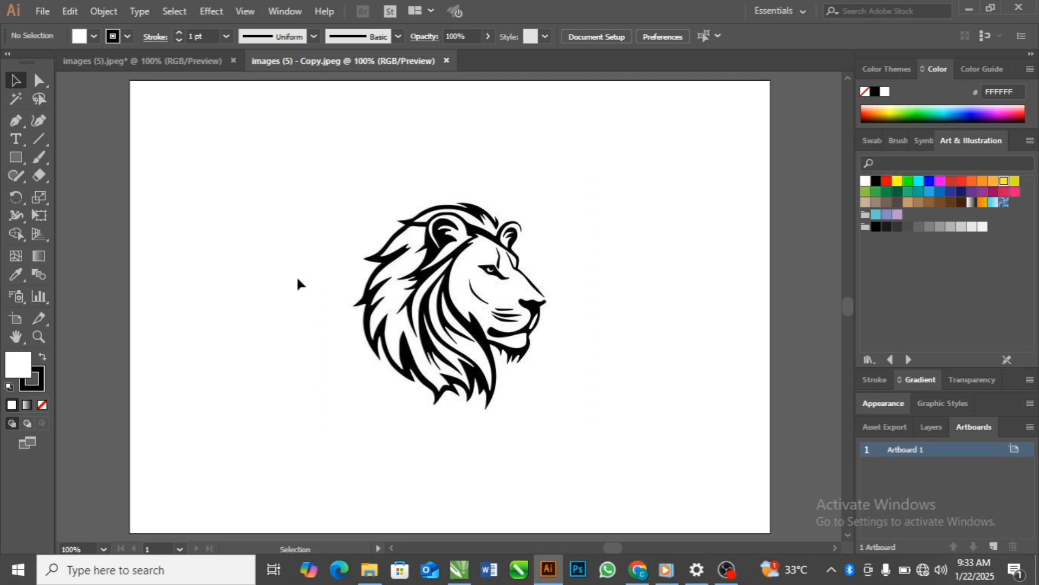
Compare the coloured lion in images (5).jpeg with the black-and-white lion in images (5) - Copy.jpeg.
click(422, 249)
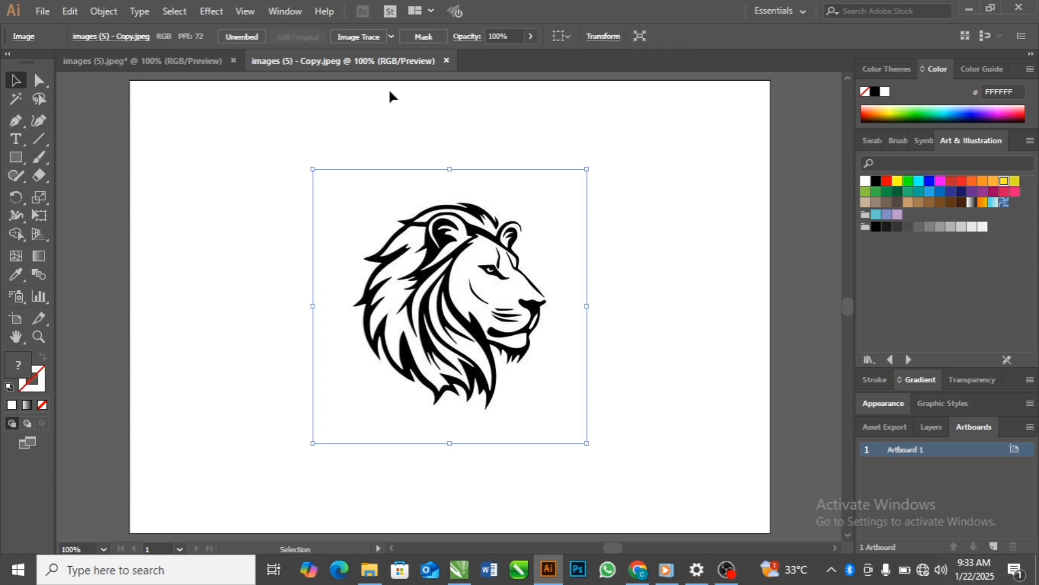
click(200, 60)
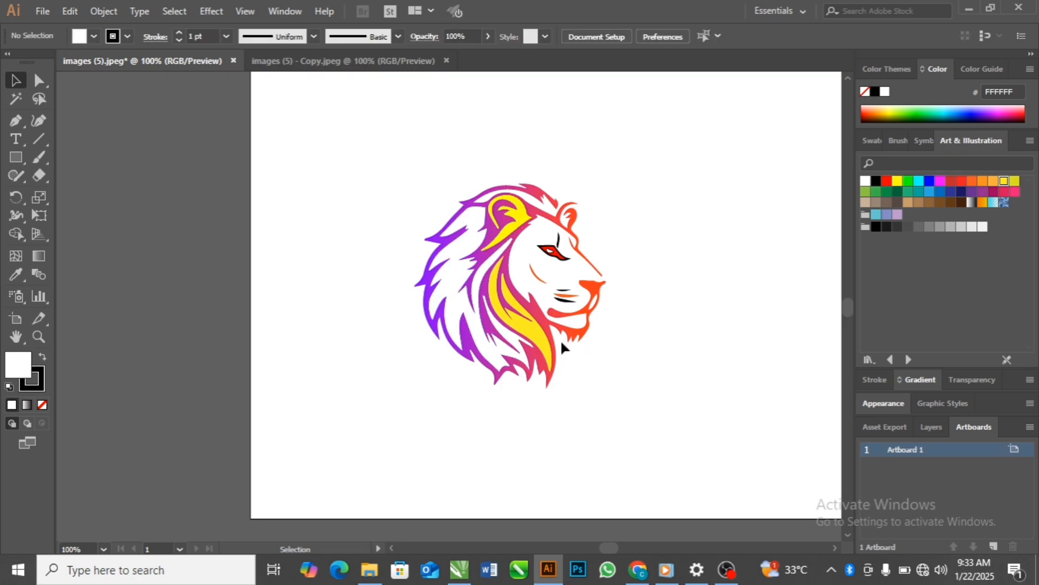
click(333, 60)
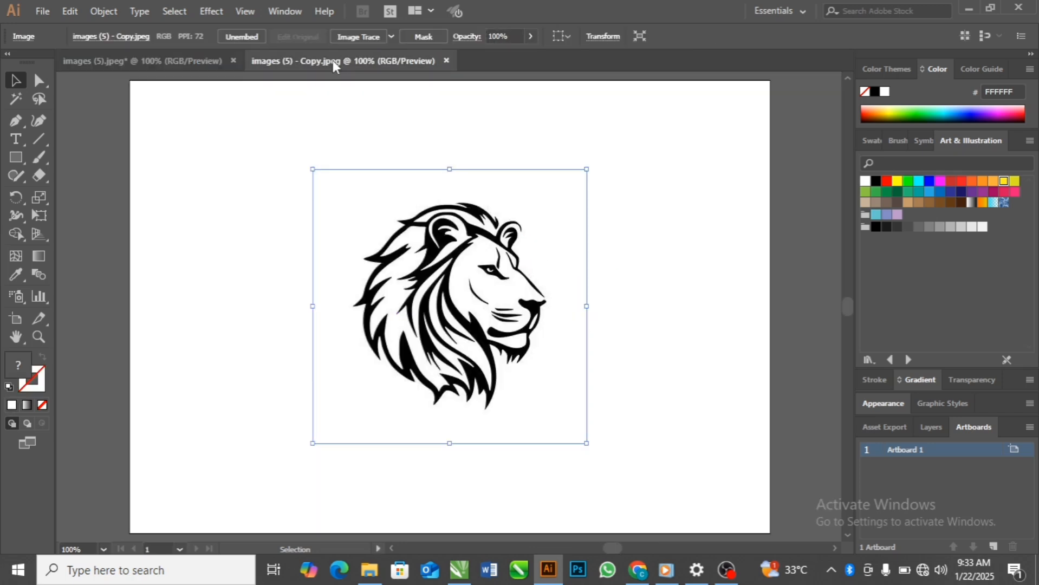
click(176, 59)
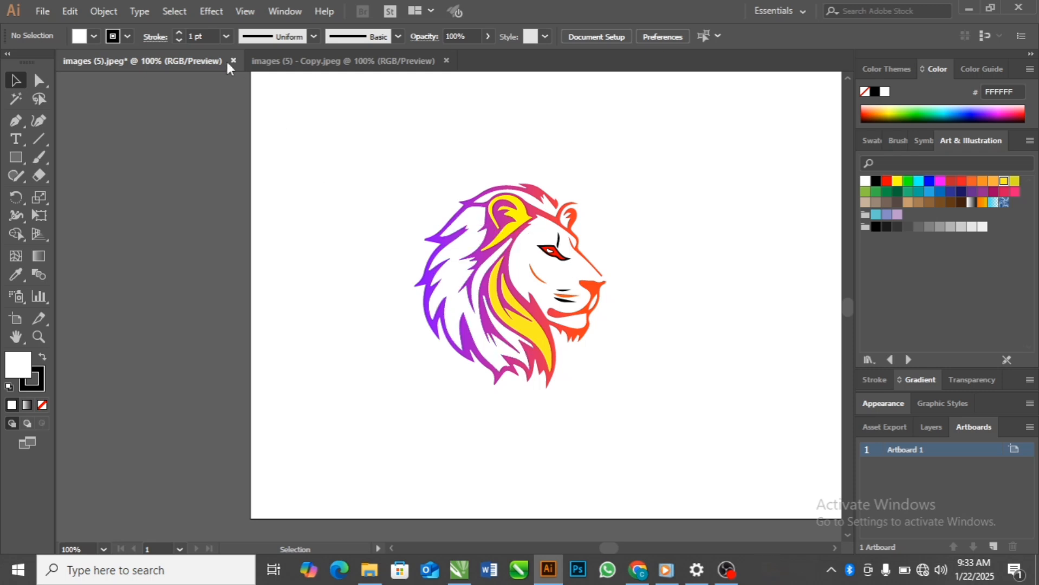
click(266, 62)
click(470, 306)
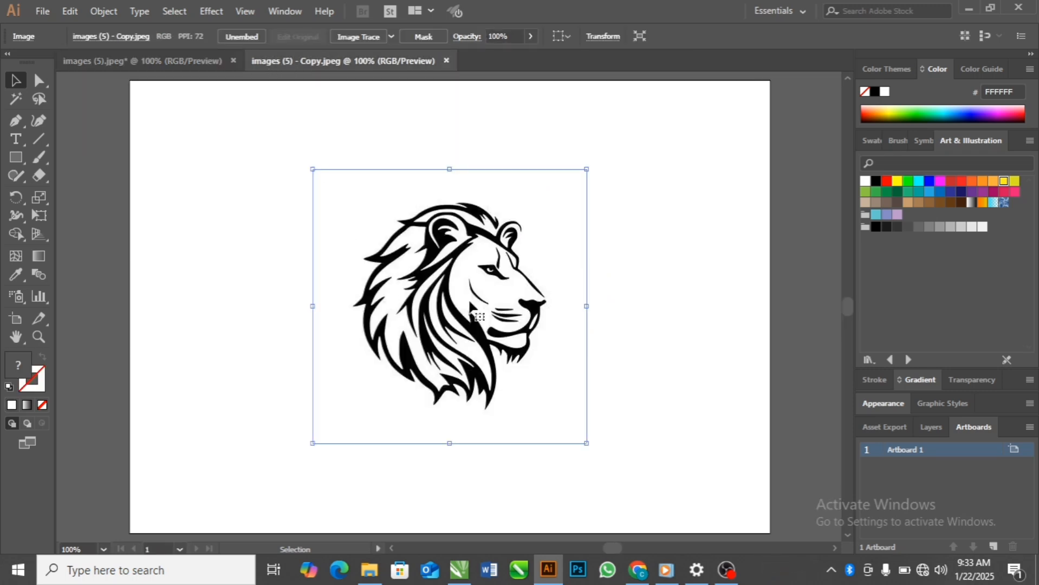
click(748, 238)
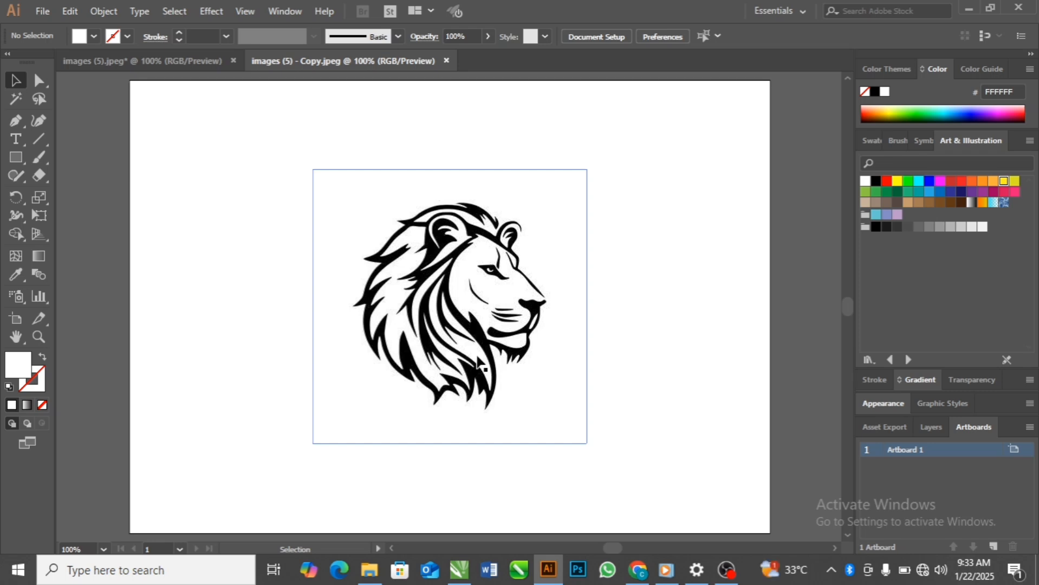
Trace the black-and-white lion image with the default preset and place the Image Trace settings beside the artwork.
click(506, 310)
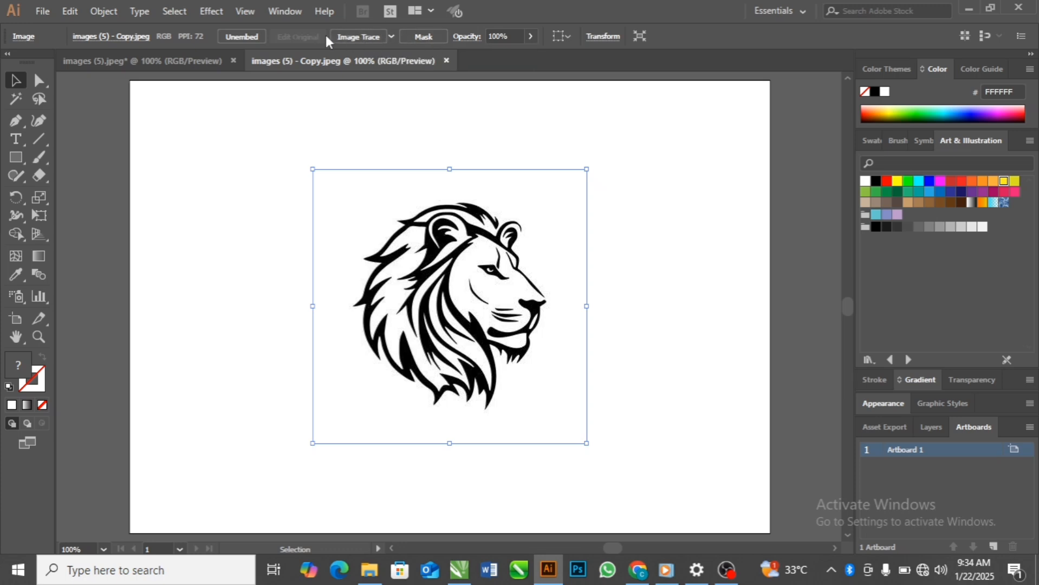
click(361, 37)
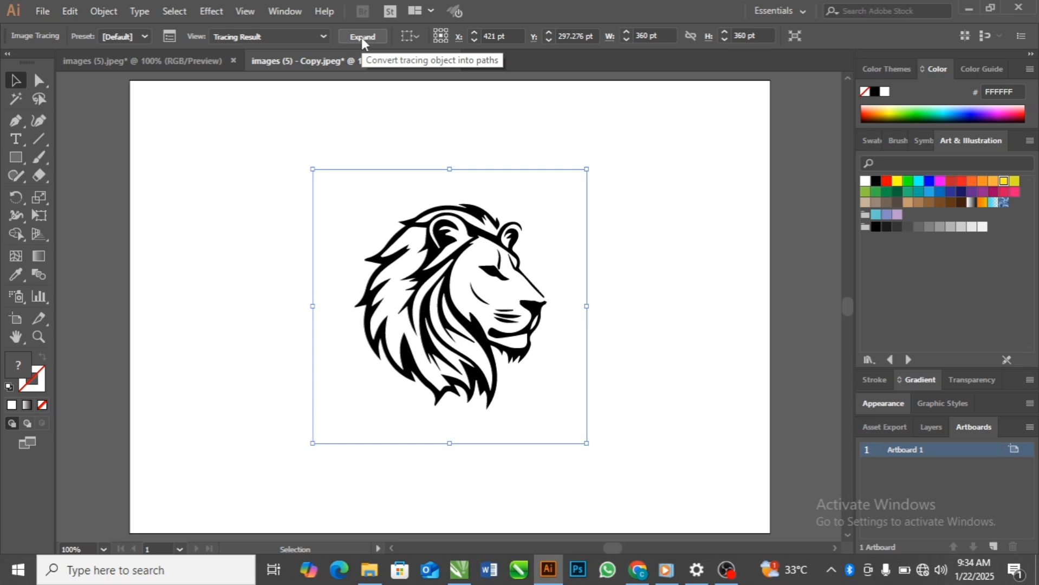
click(293, 13)
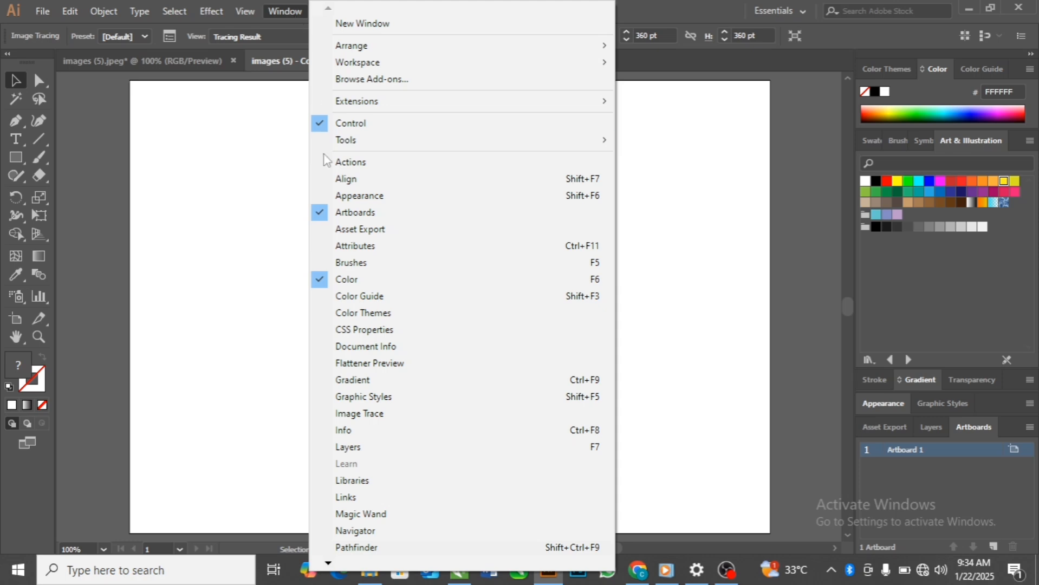
click(366, 414)
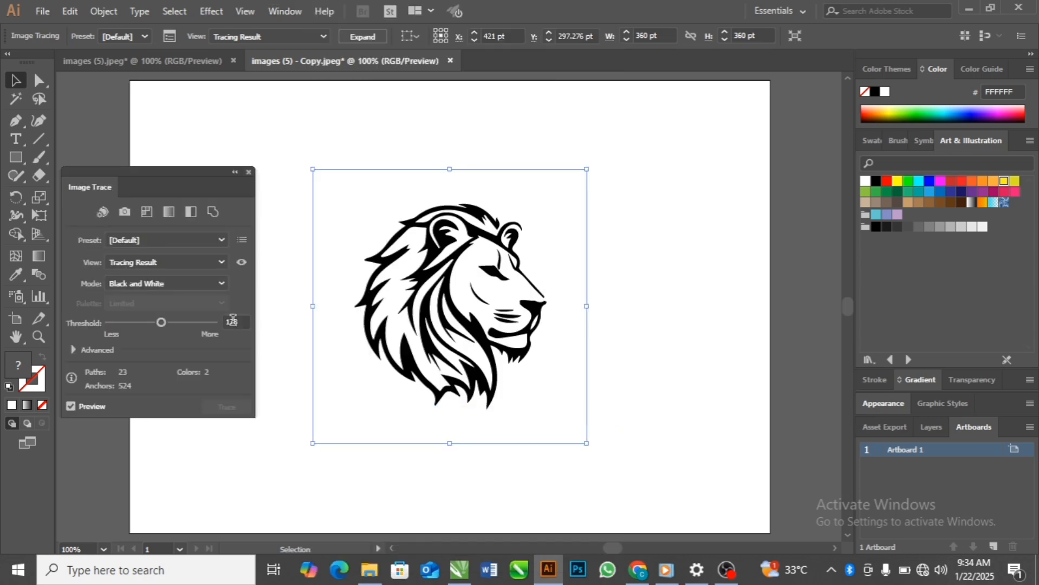
mouse_move(170, 175)
mouse_down()
mouse_move(191, 150)
mouse_move(358, 120)
mouse_move(696, 189)
mouse_move(779, 157)
mouse_move(758, 155)
mouse_move(750, 137)
mouse_up()
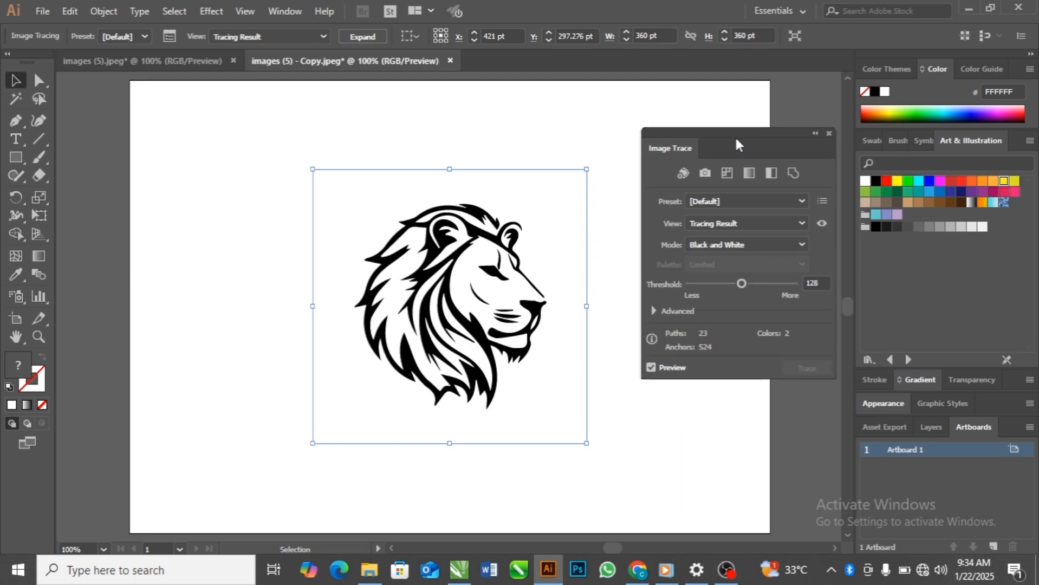
mouse_move(720, 136)
mouse_down()
mouse_move(731, 135)
mouse_move(710, 135)
mouse_up()
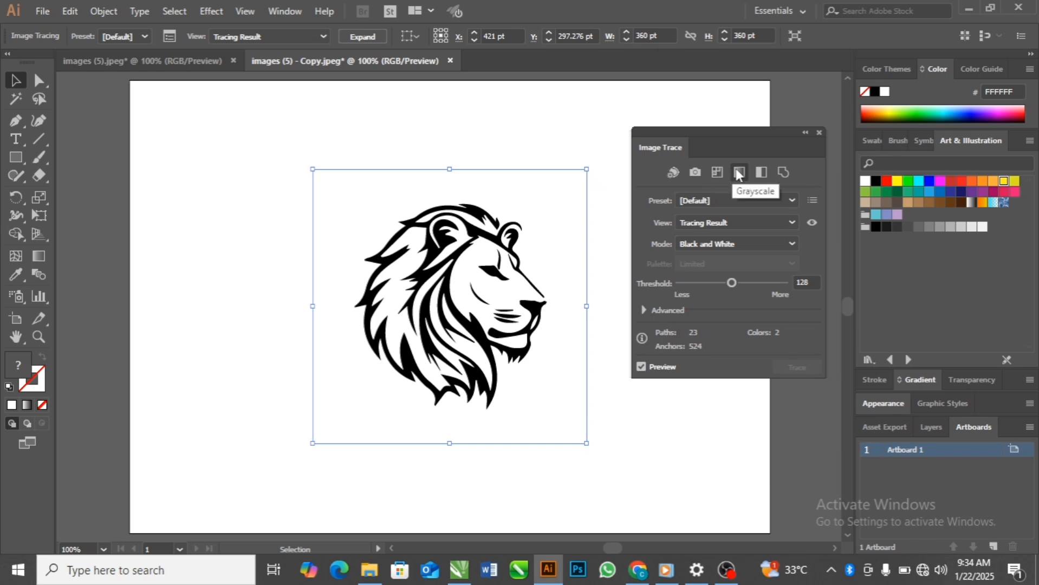
Try the Outline, Black and White, Grayscale and Low Color presets on the lion tracing.
click(778, 175)
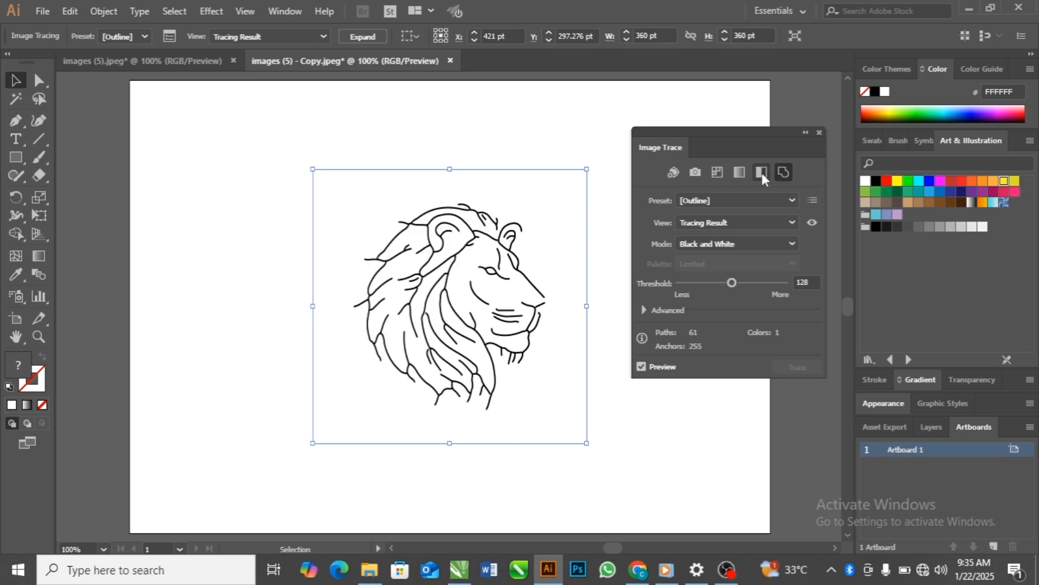
click(761, 173)
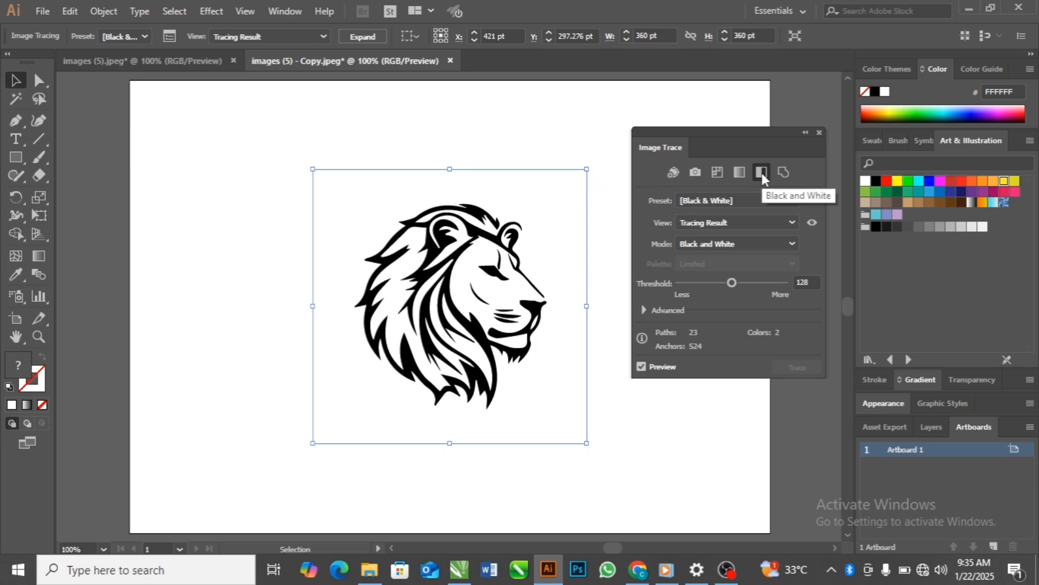
click(733, 173)
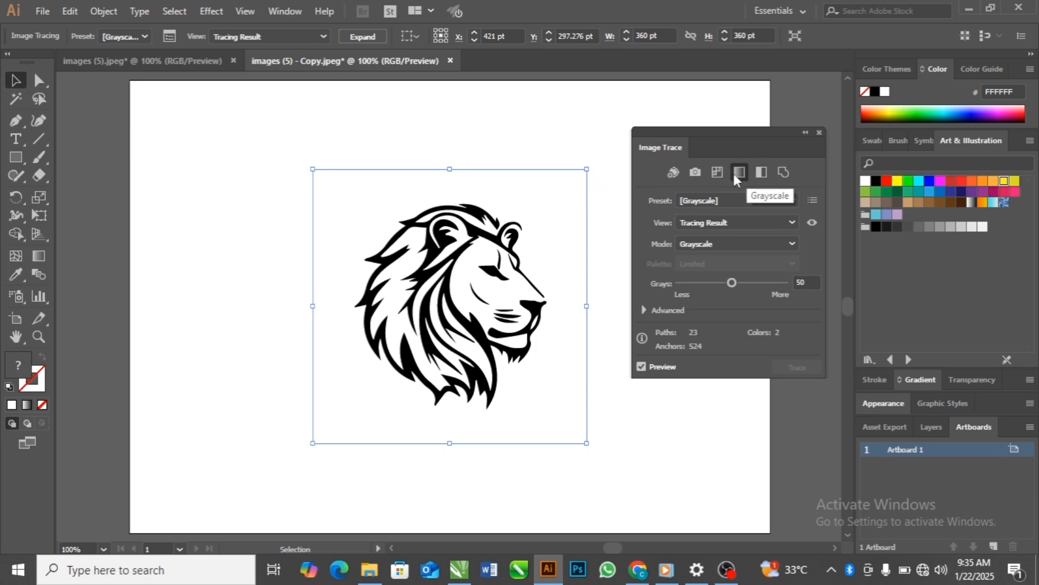
click(717, 173)
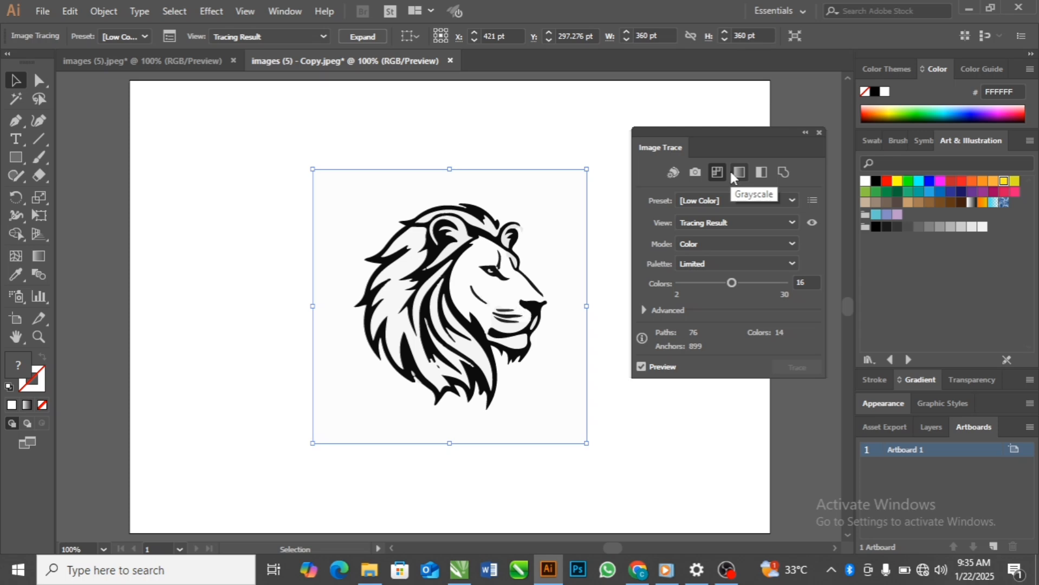
Apply the Black and White preset to the lion tracing and set its threshold to 81.
click(760, 179)
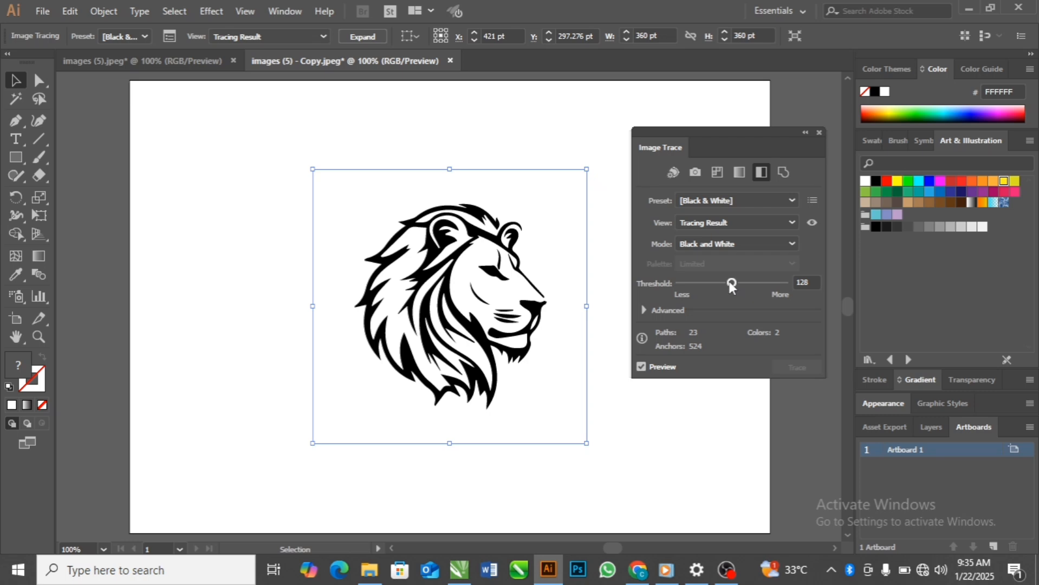
mouse_move(731, 283)
mouse_down()
mouse_move(682, 289)
mouse_move(760, 283)
mouse_move(737, 286)
mouse_up()
drag(737, 287, 712, 286)
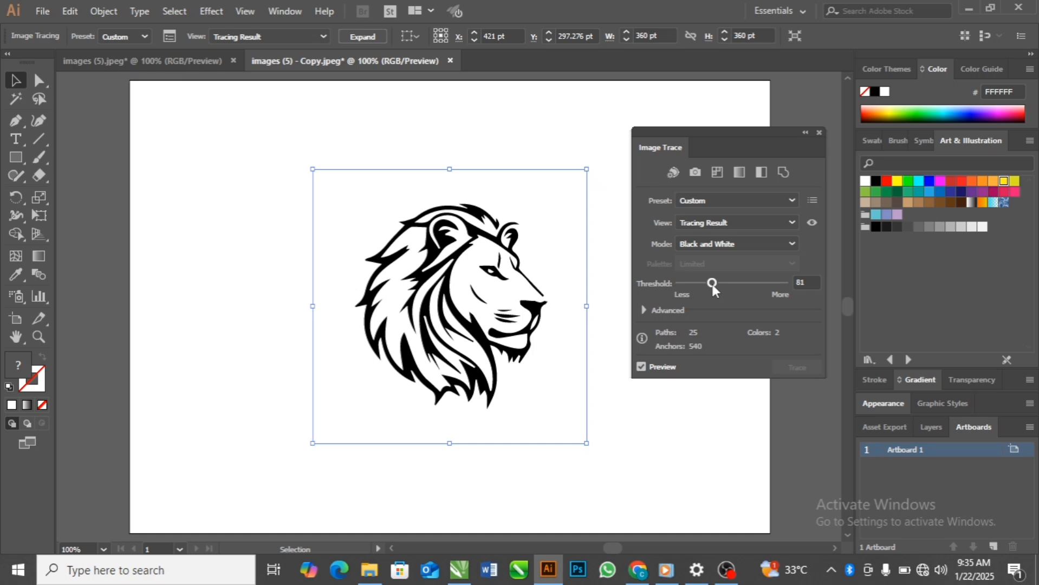
Expand the lion tracing into editable paths and ungroup them.
click(358, 36)
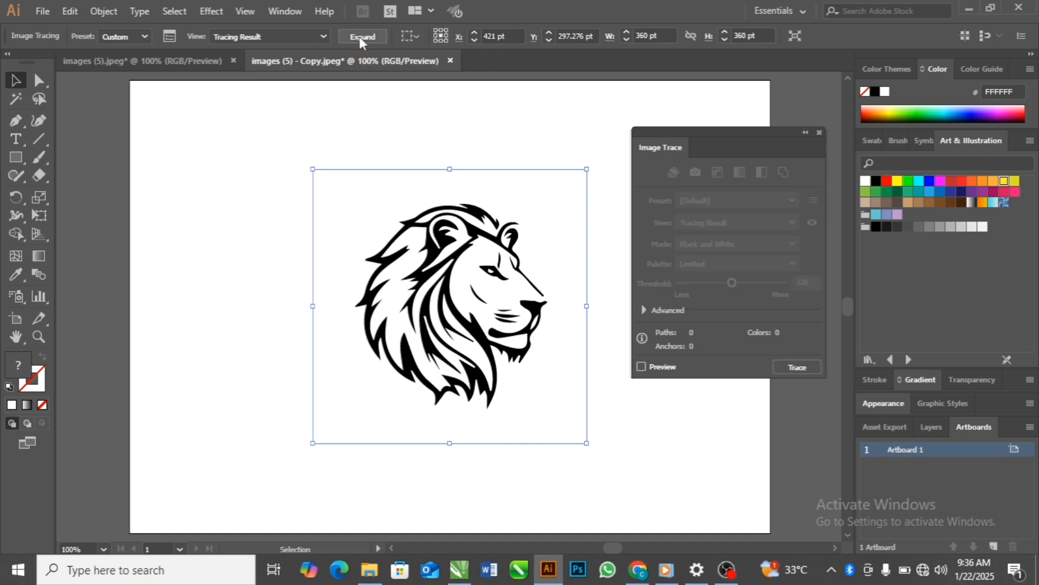
click(466, 129)
click(514, 249)
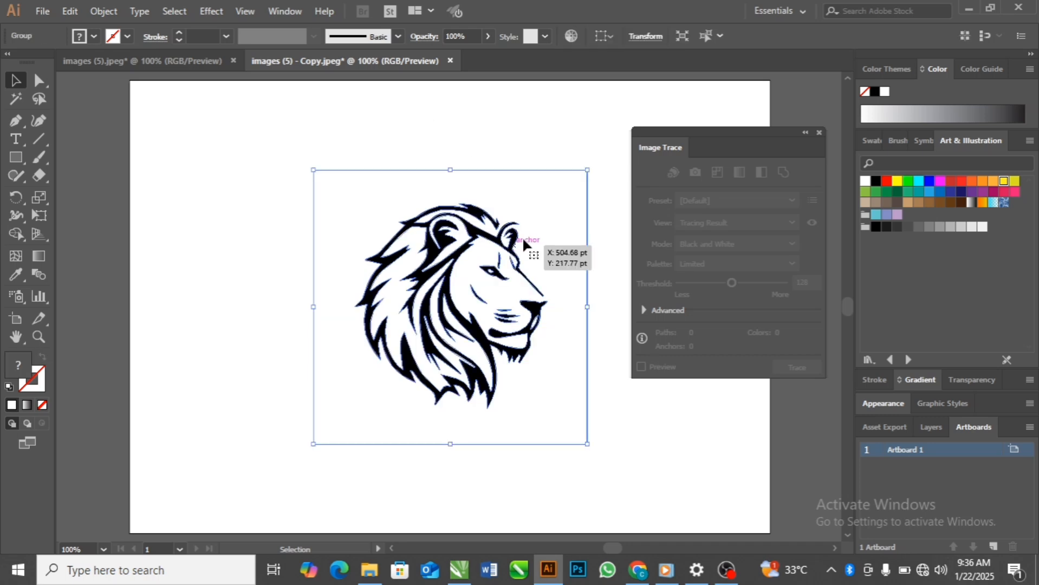
right_click(553, 208)
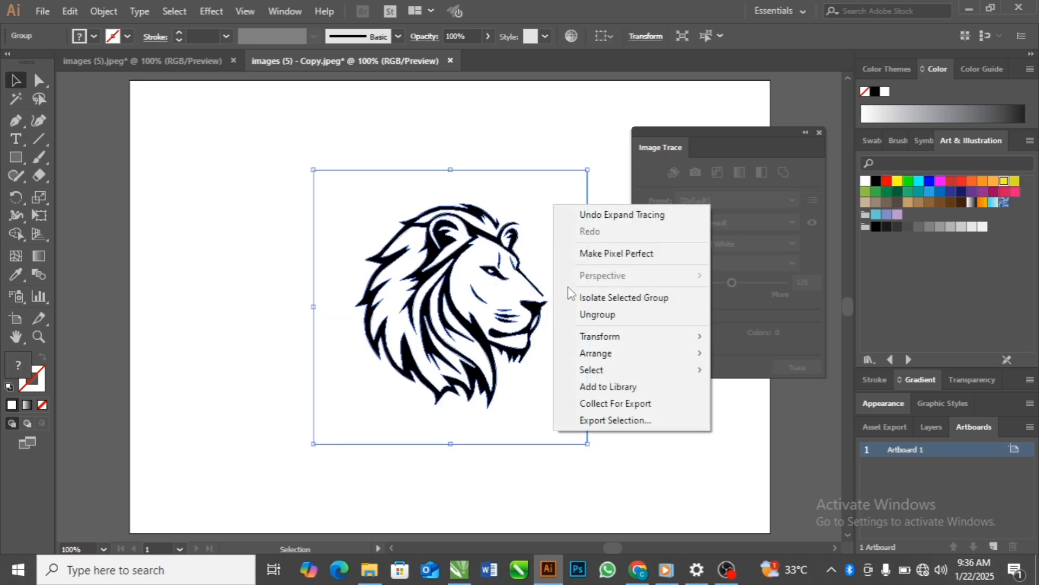
click(588, 315)
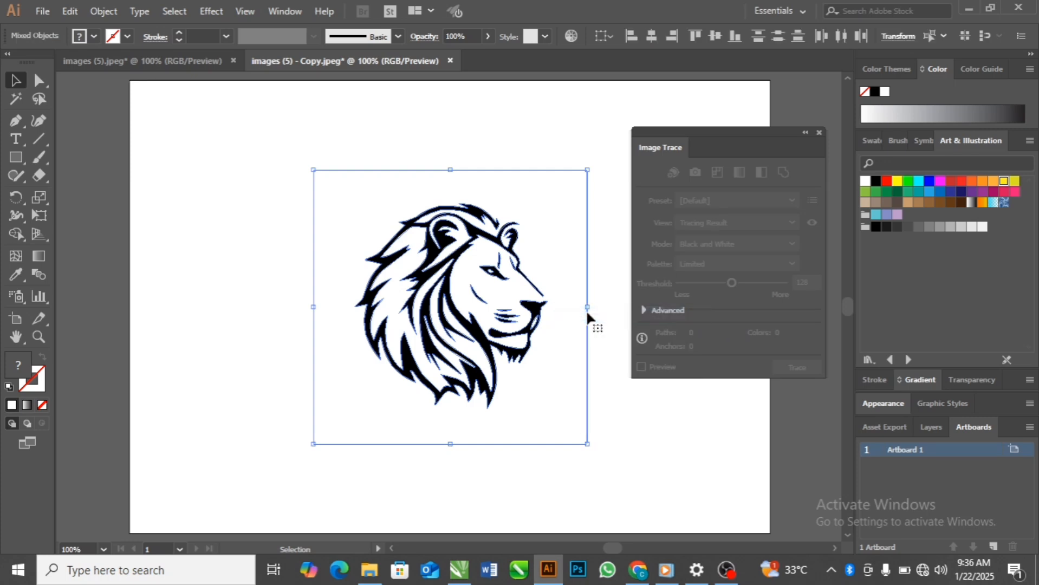
click(586, 309)
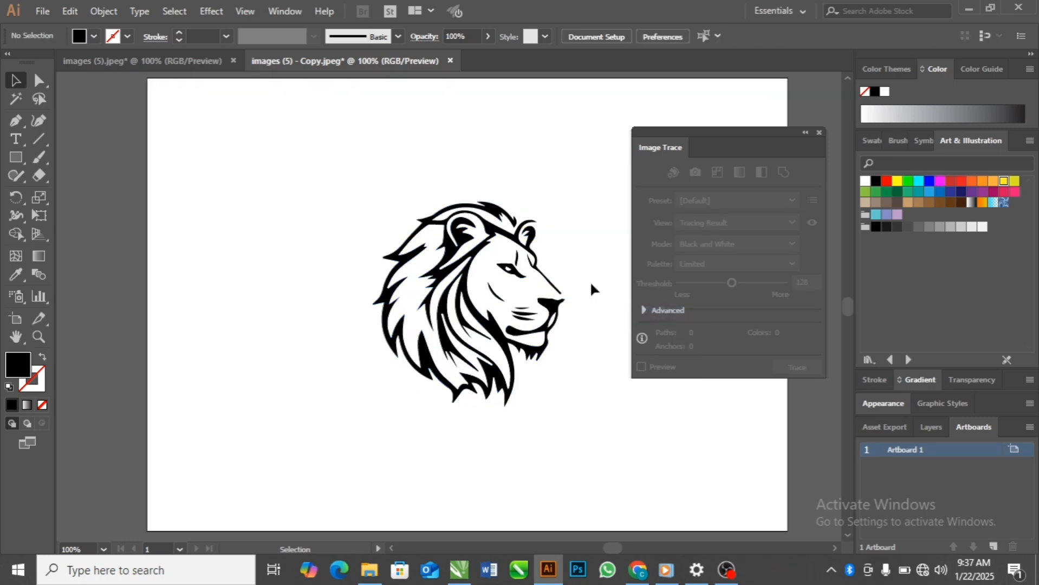
Try moving the eye shape up and out of the lion's face, and undo the move.
click(546, 314)
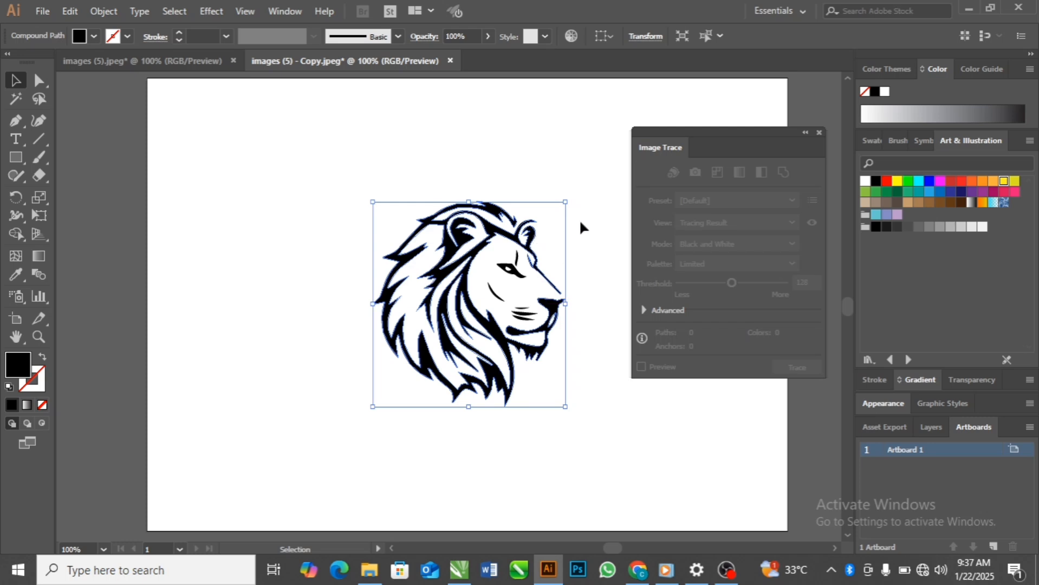
click(575, 242)
click(513, 271)
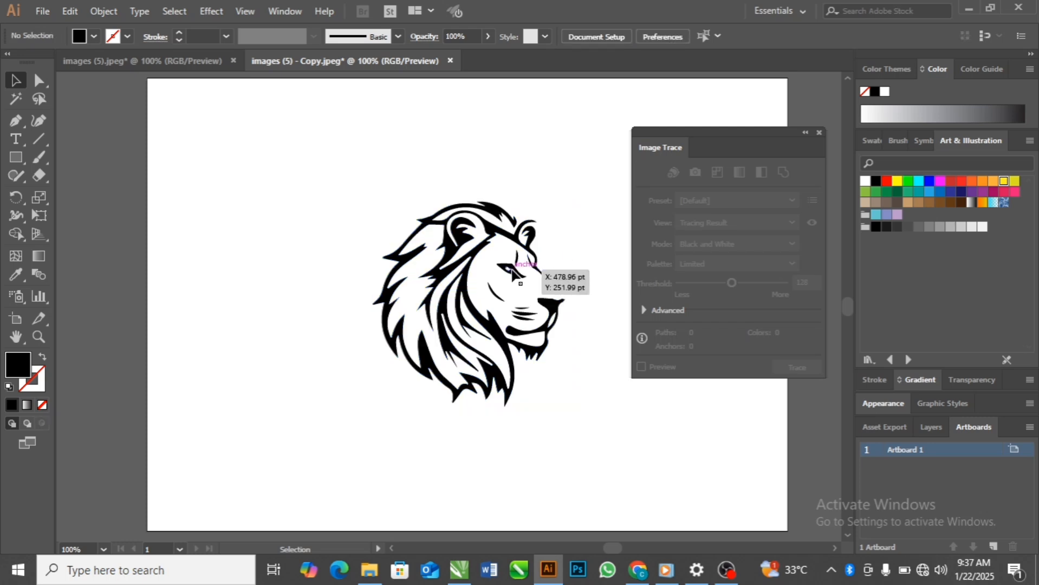
drag(515, 274, 564, 212)
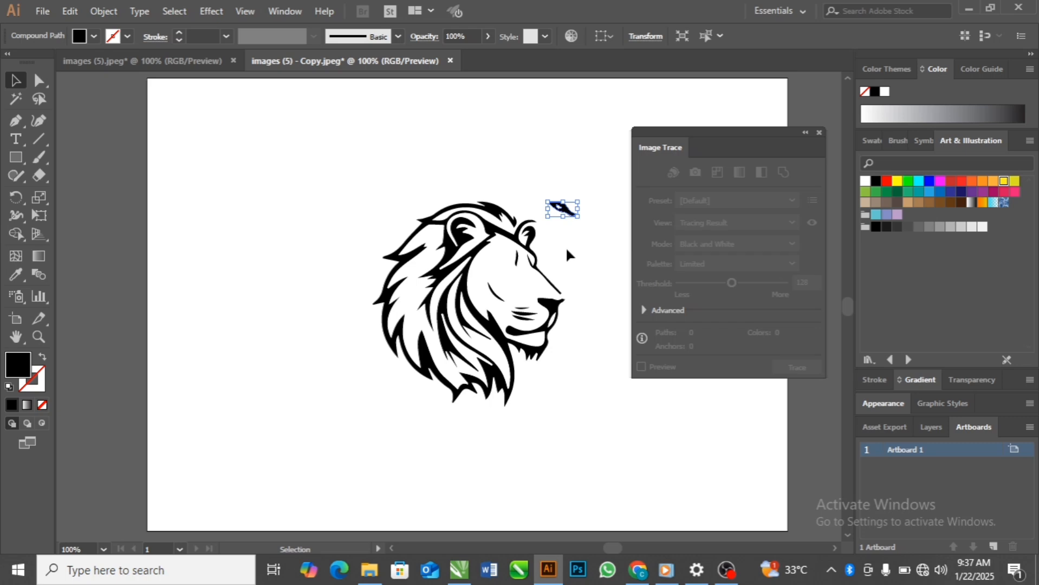
key(ctrl+z)
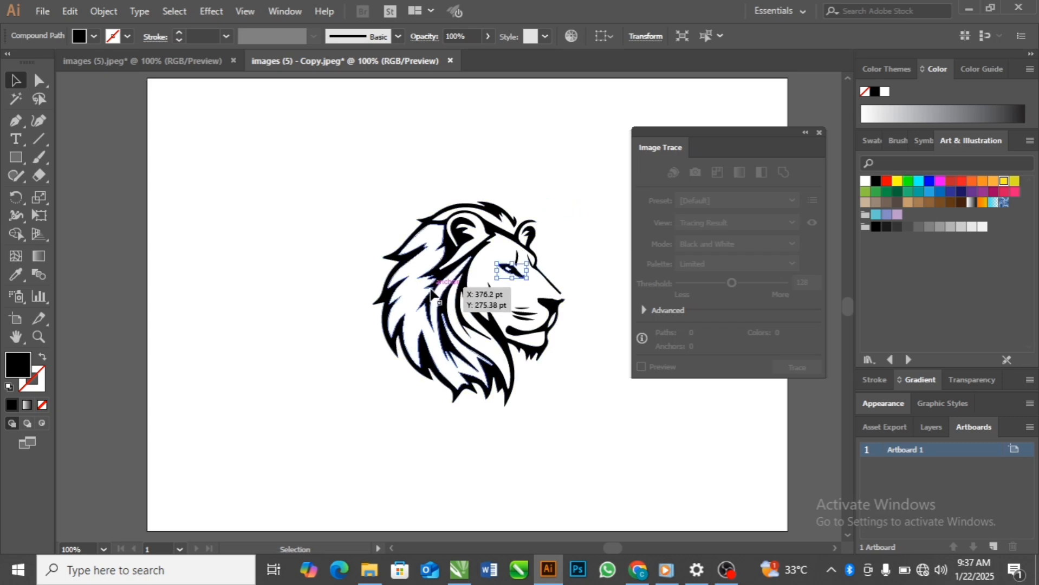
Try pulling the mane shapes away from the lion's head, and undo the moves.
drag(418, 302, 365, 336)
drag(400, 260, 351, 208)
key(ctrl+z)
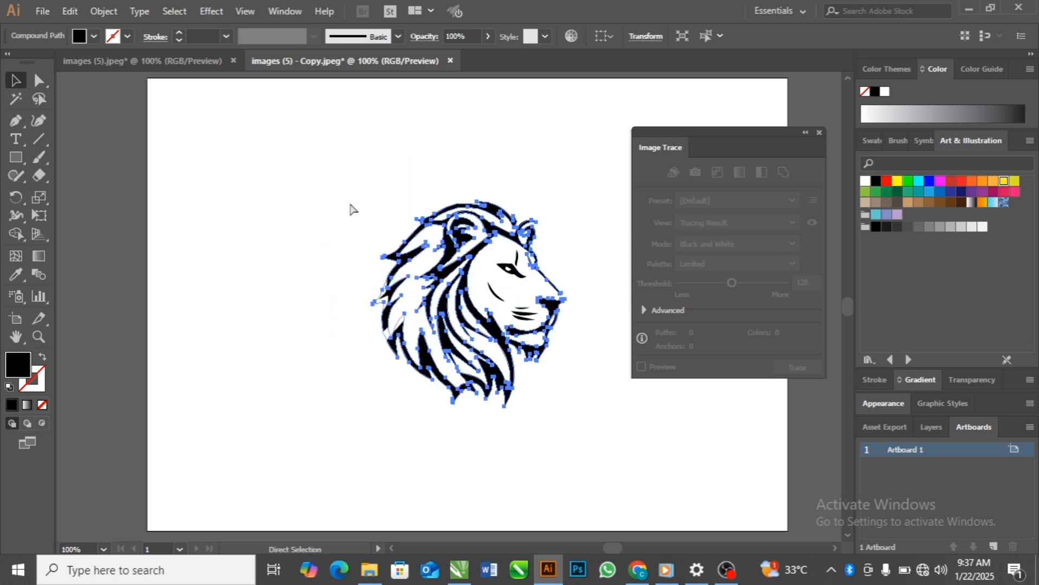
key(ctrl+z)
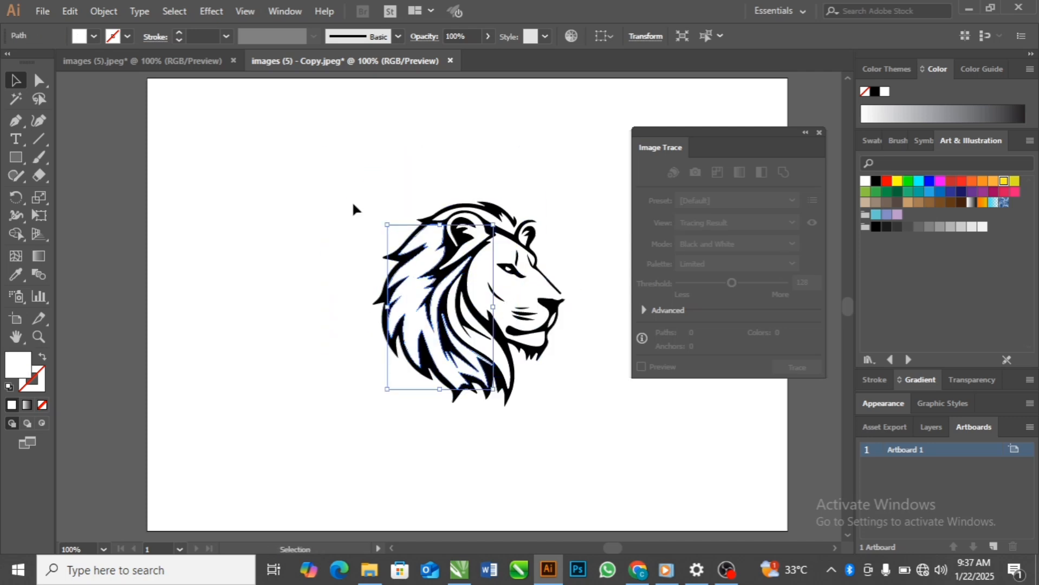
Fill the white mane area with RGB Red and select the lion's black outline shape.
click(353, 236)
click(393, 257)
click(886, 181)
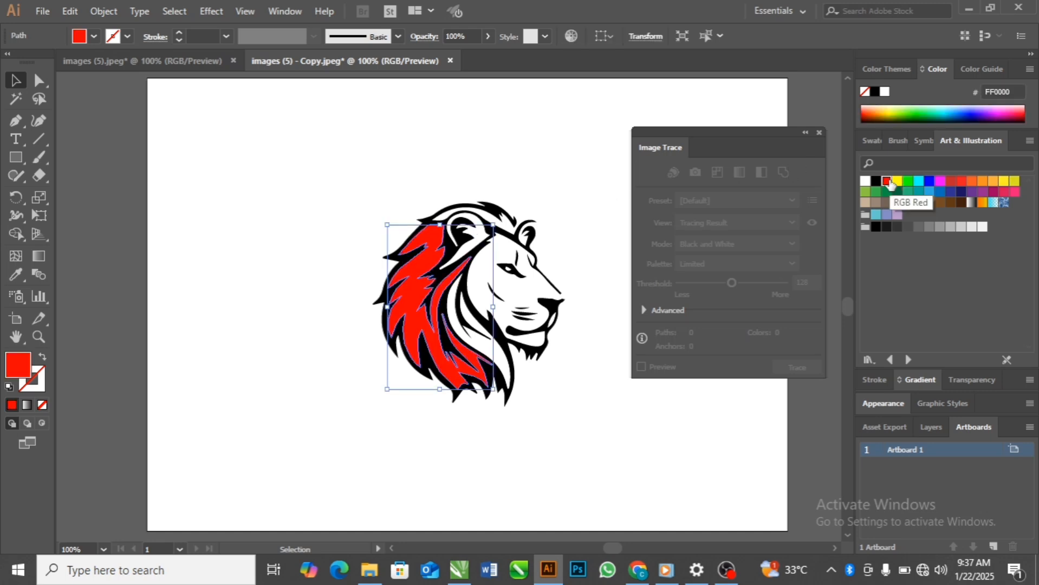
click(549, 332)
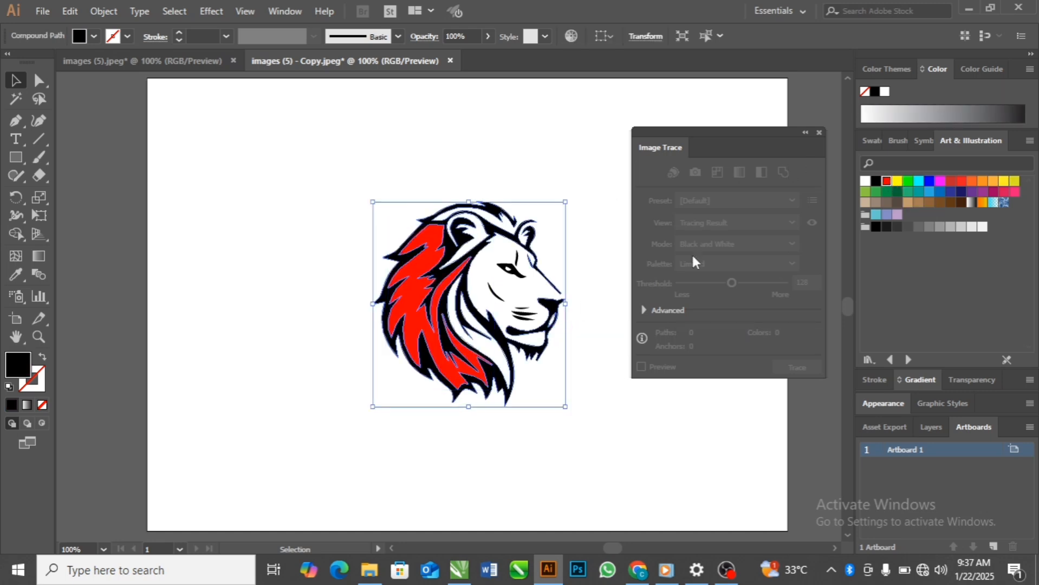
Fill the lion's outline shape with dark green (006837) and deselect it.
click(898, 191)
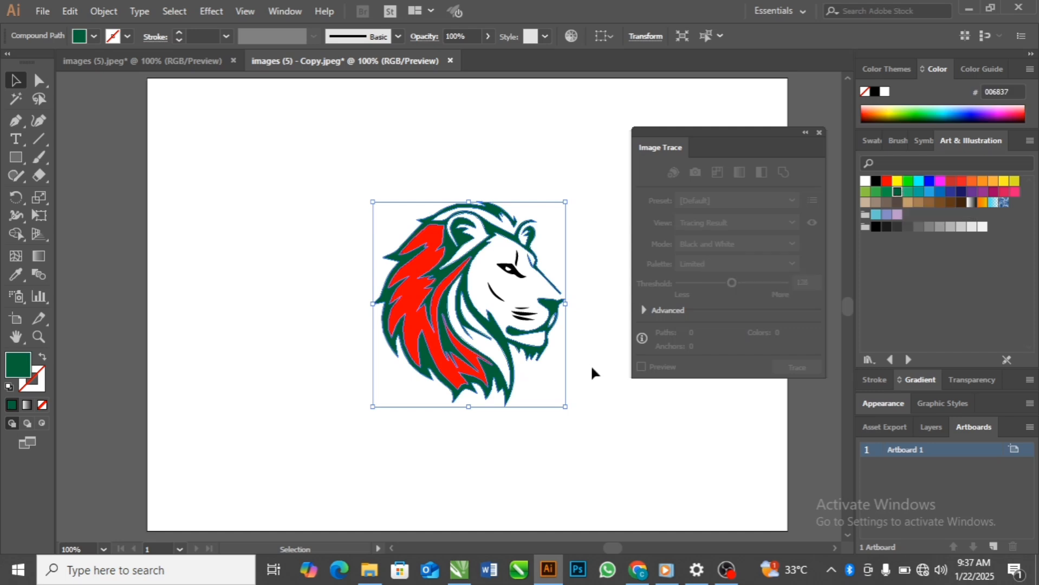
click(556, 393)
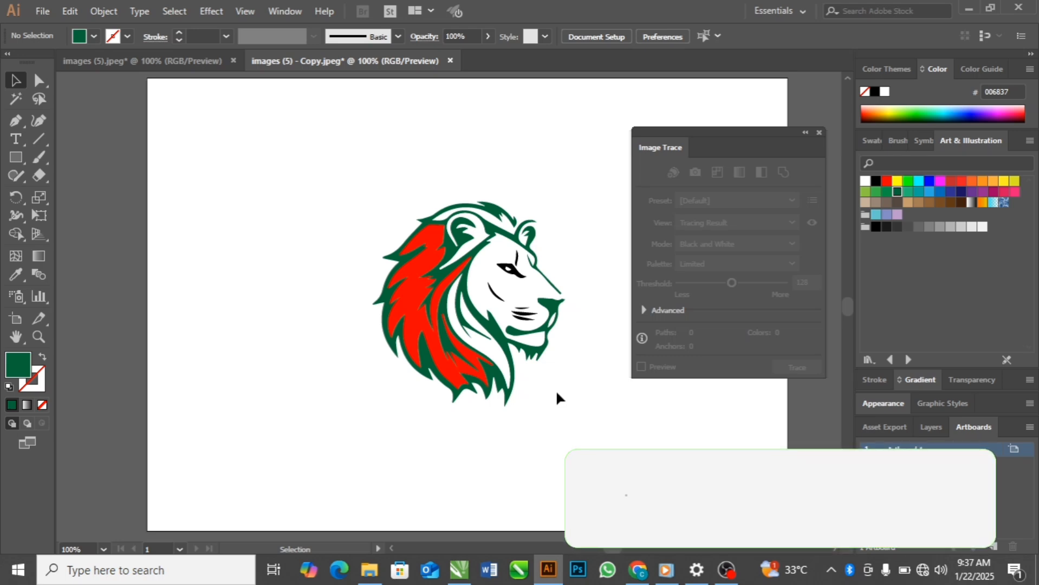
Fill the lion's outline with a linear gradient running from purple (A700E9) to orange-red (FF3C15).
click(425, 375)
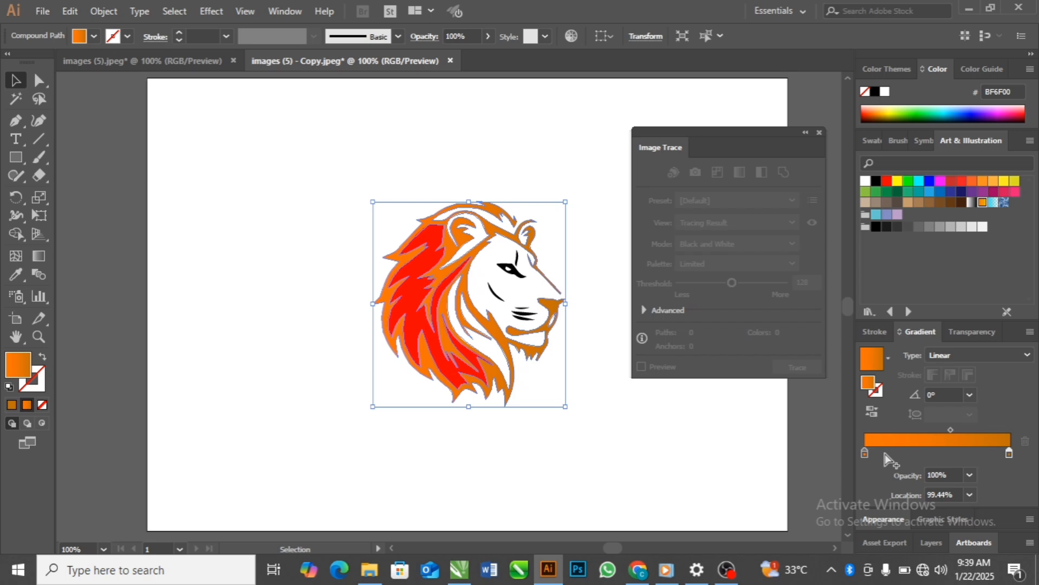
click(864, 453)
click(994, 108)
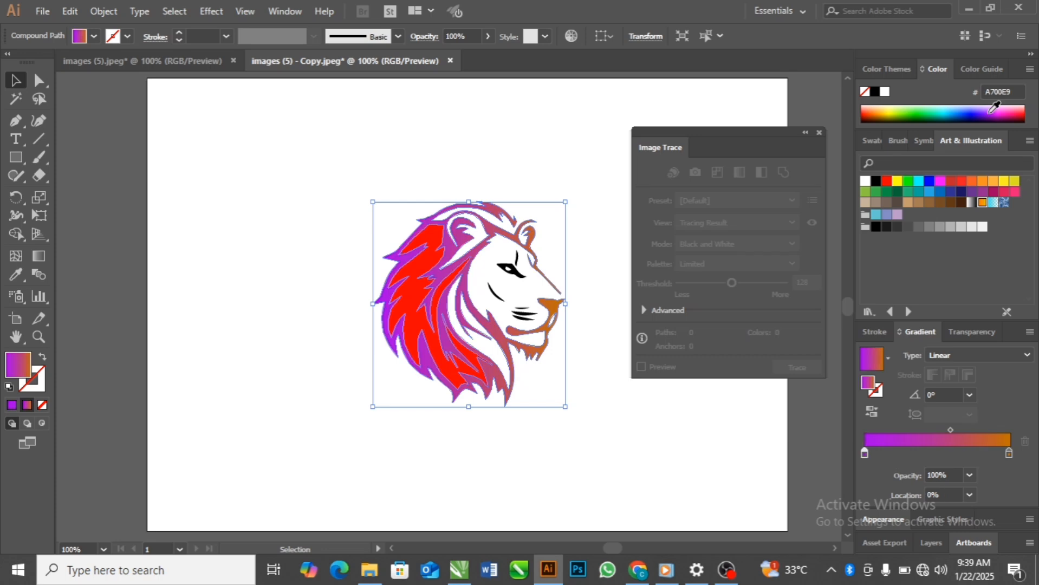
click(1009, 456)
click(866, 108)
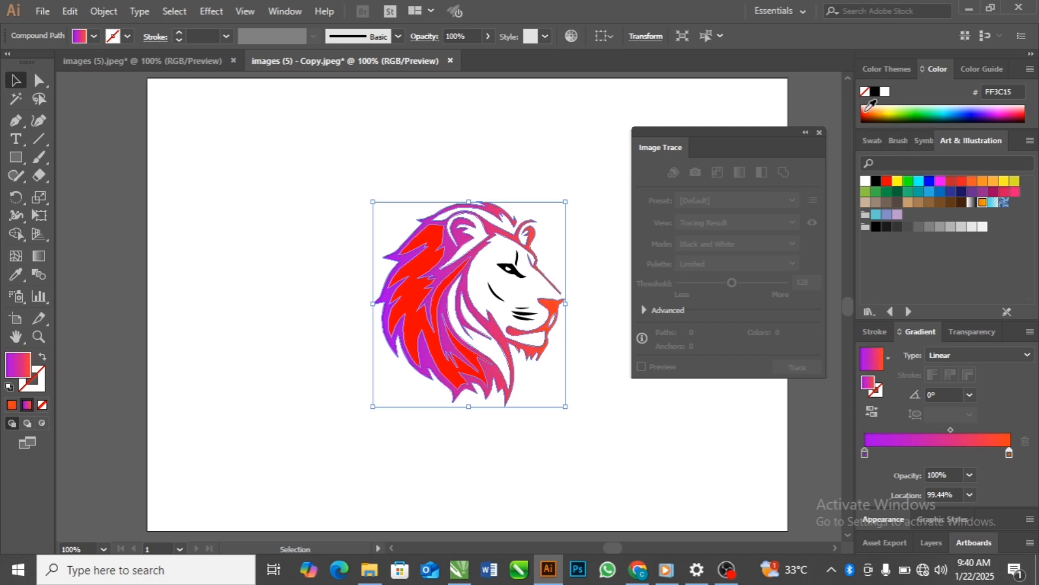
Fill the white shape around the lion's near ear with yellow (FFFF00) and the red mane area with white.
click(477, 242)
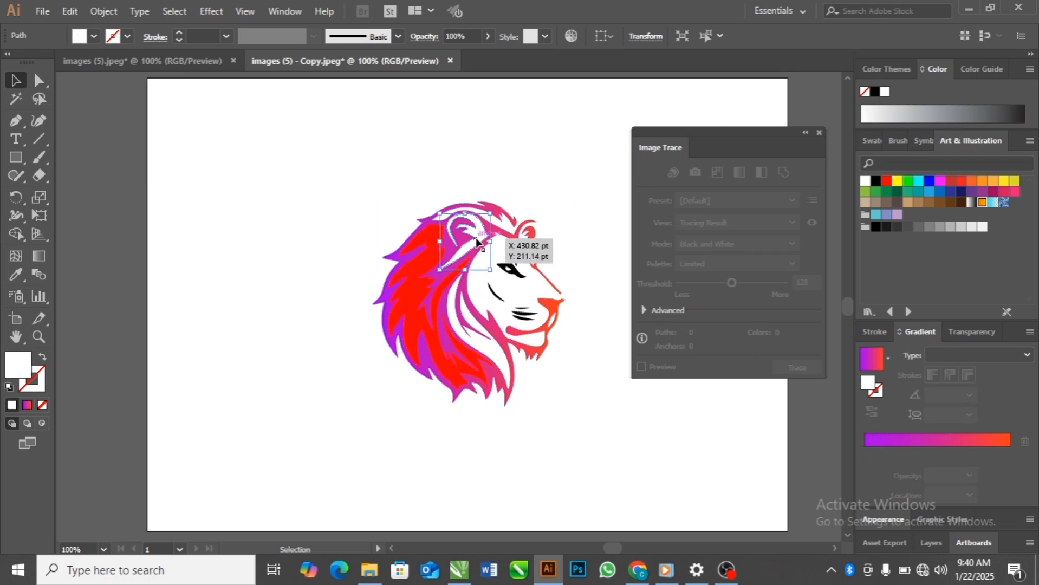
click(896, 181)
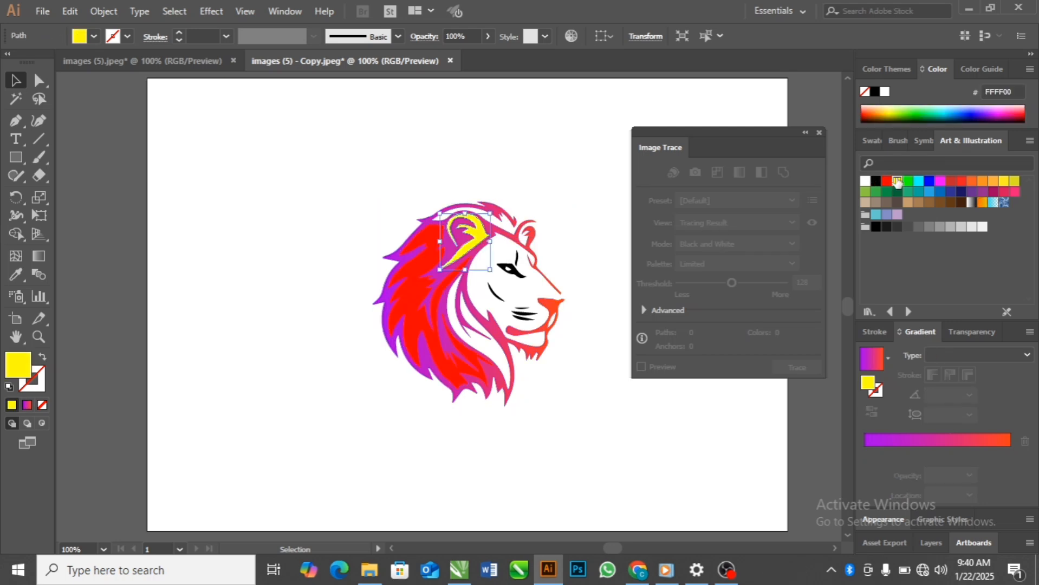
click(412, 334)
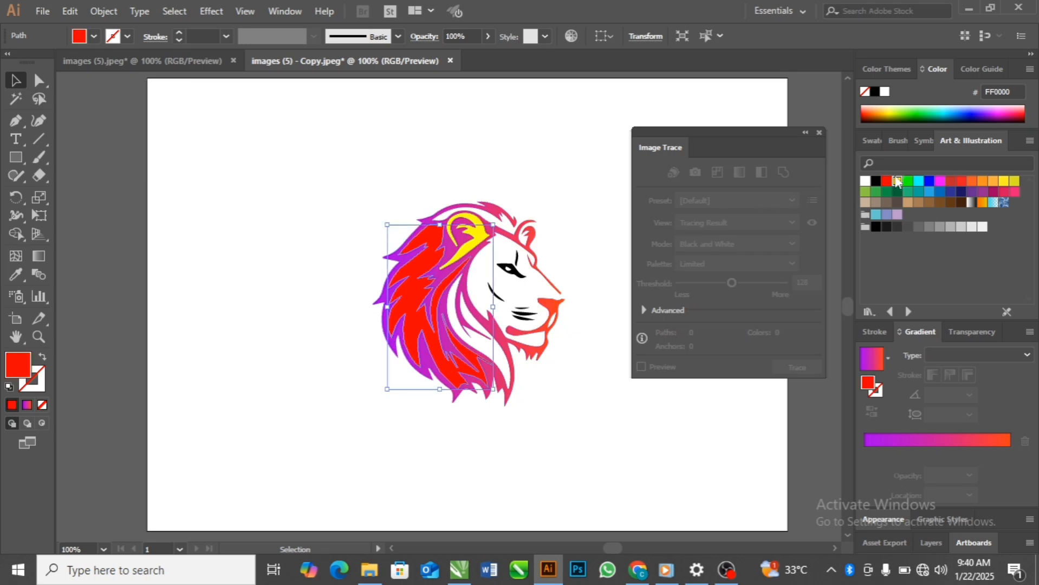
click(864, 182)
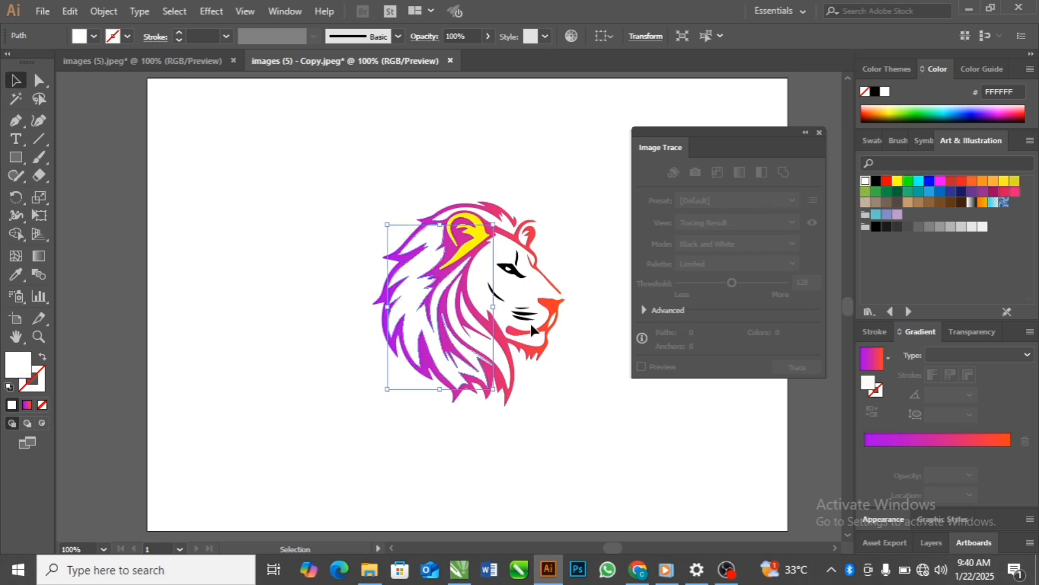
Fill the inner mane strand beside the lion's neck with yellow (FFFF00) and deselect it.
click(510, 373)
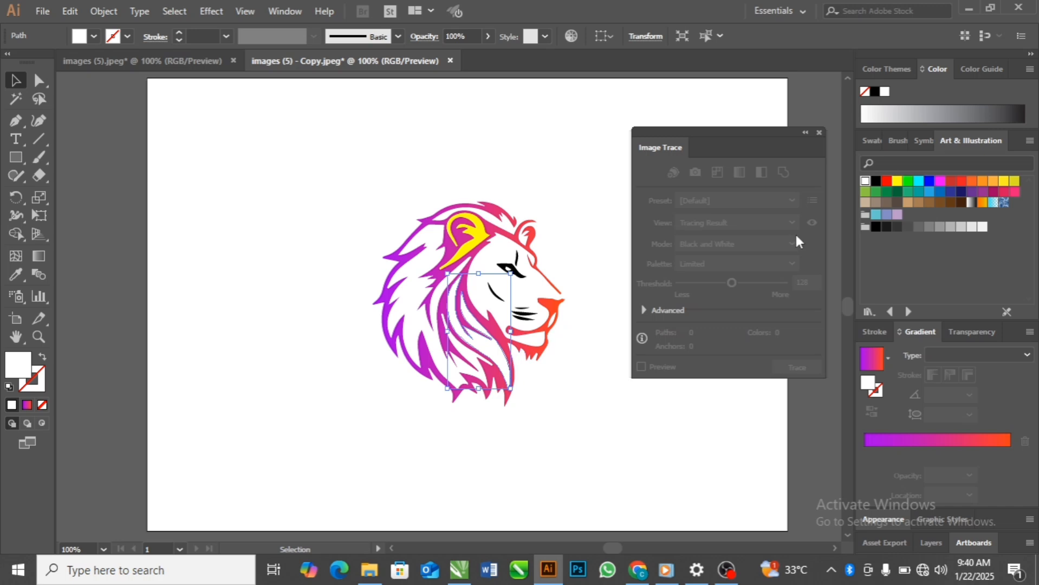
click(897, 181)
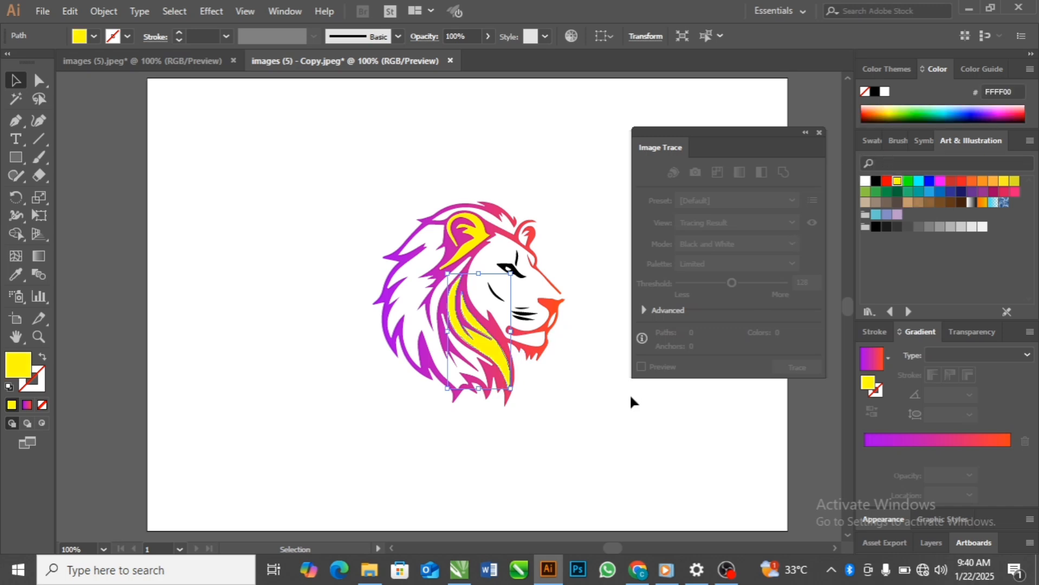
click(612, 446)
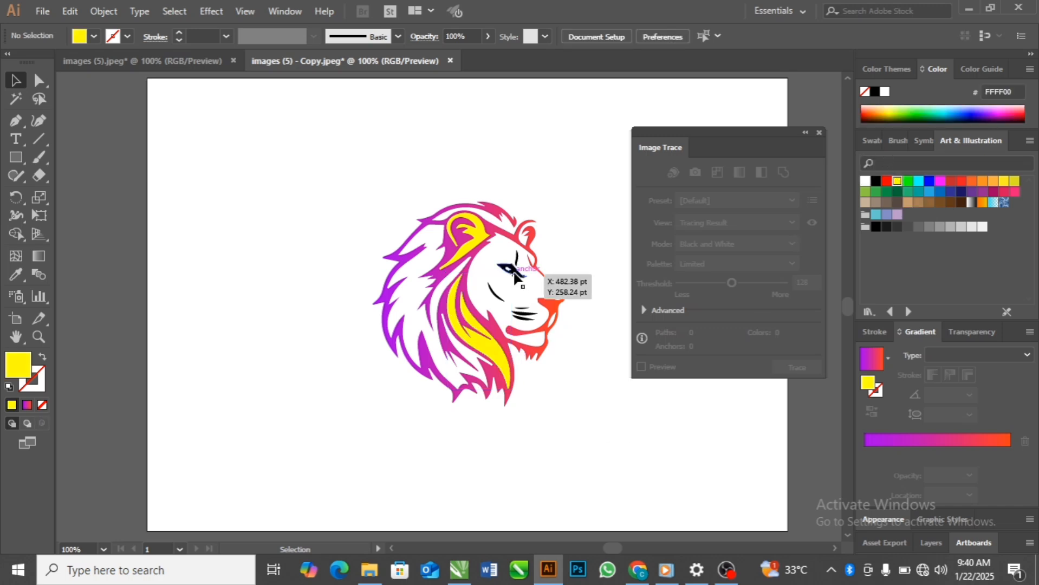
Fill the lion's eye shape and one of the whisker marks on the muzzle with red (FF0000).
click(518, 274)
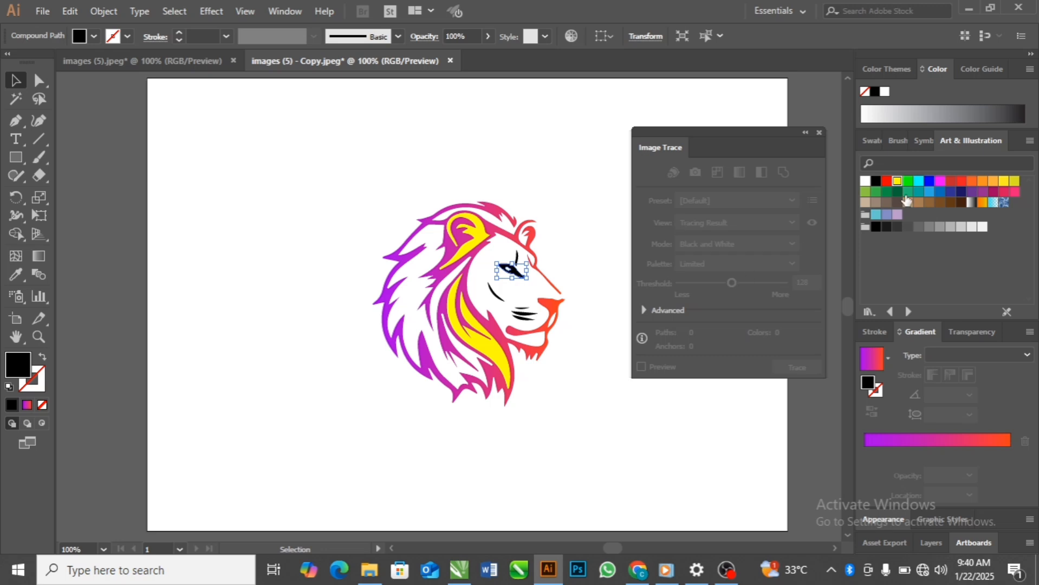
click(886, 182)
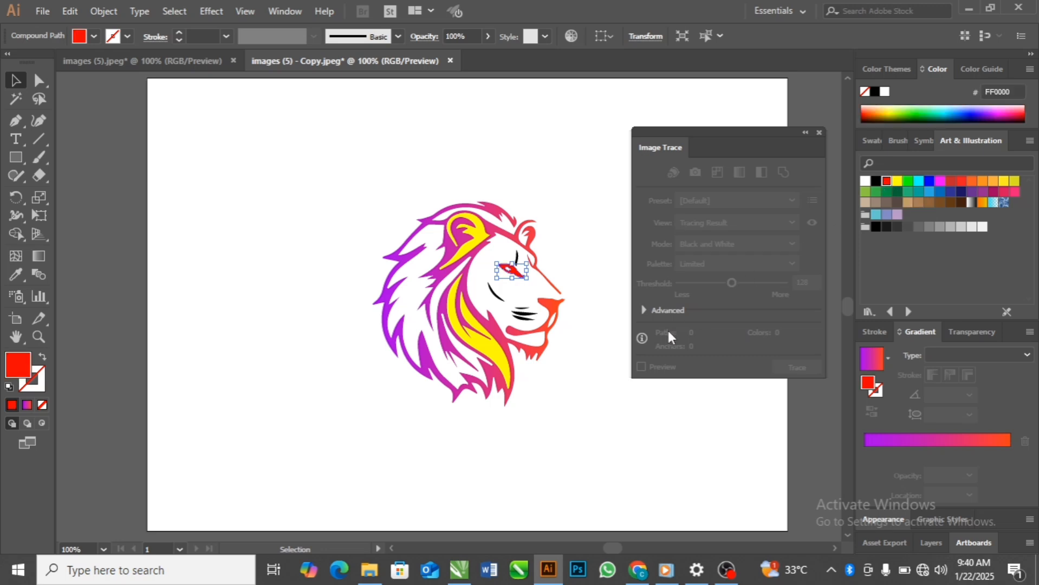
click(578, 357)
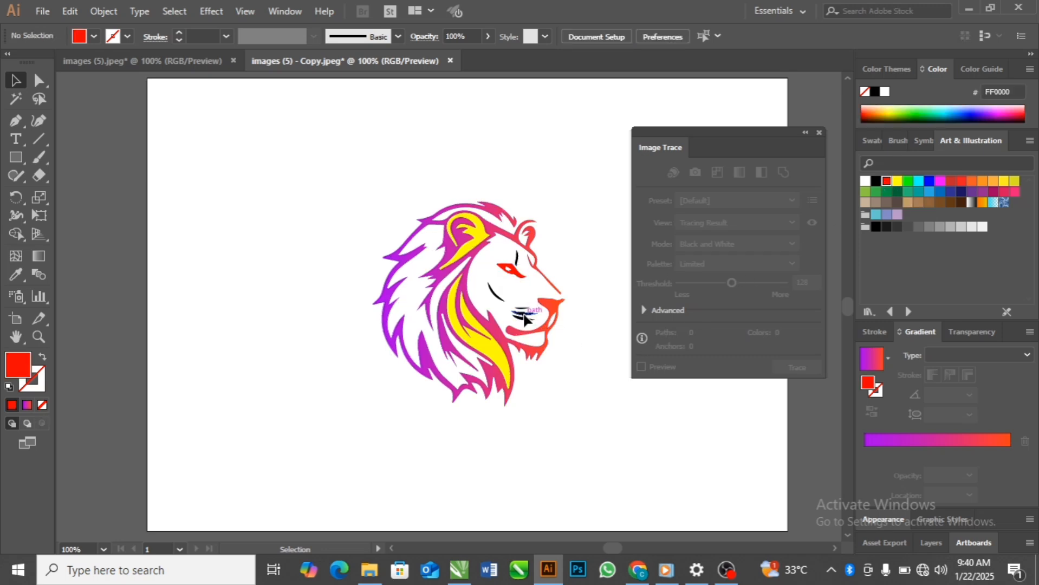
click(524, 319)
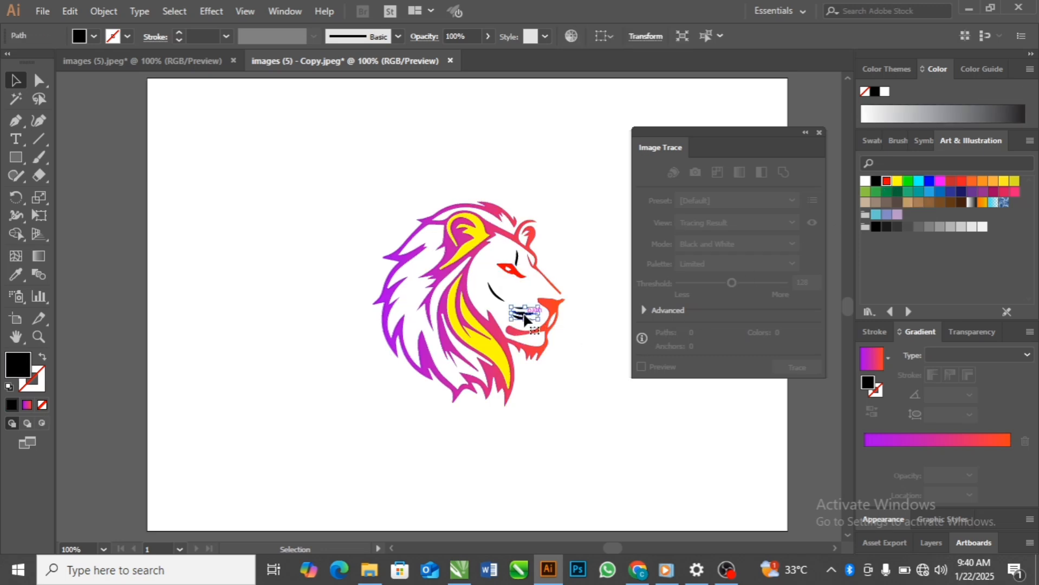
click(886, 183)
click(672, 406)
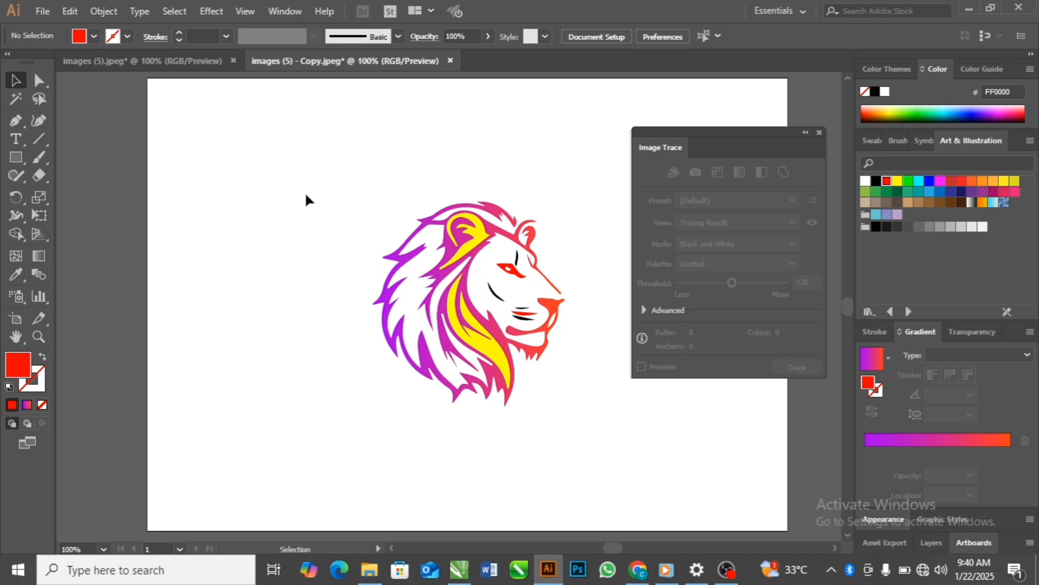
Enlarge the whole lion artwork to about one and a half times its size and move it up towards the artboard's centre.
drag(312, 171, 614, 424)
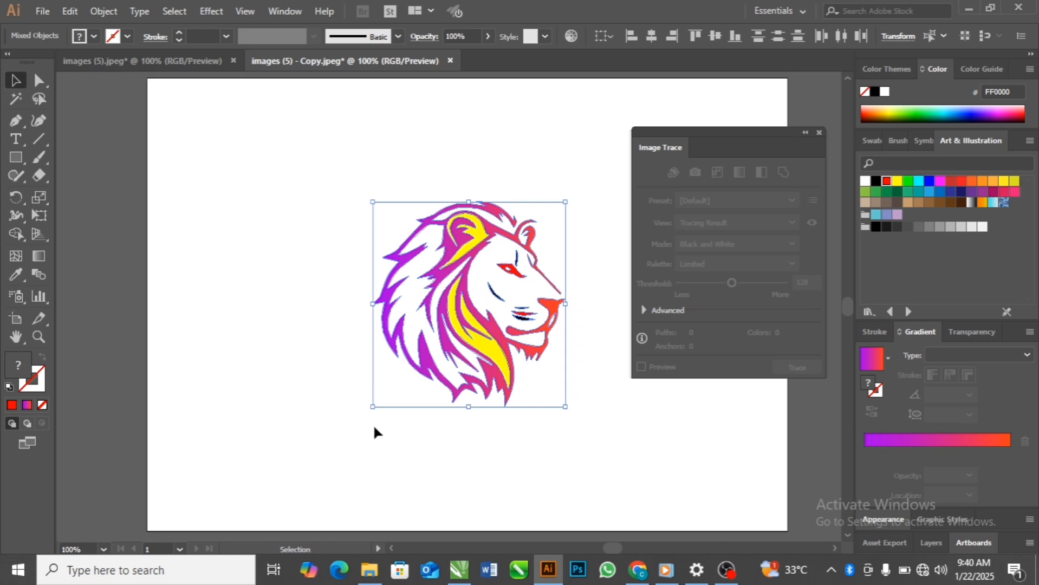
drag(373, 410, 276, 497)
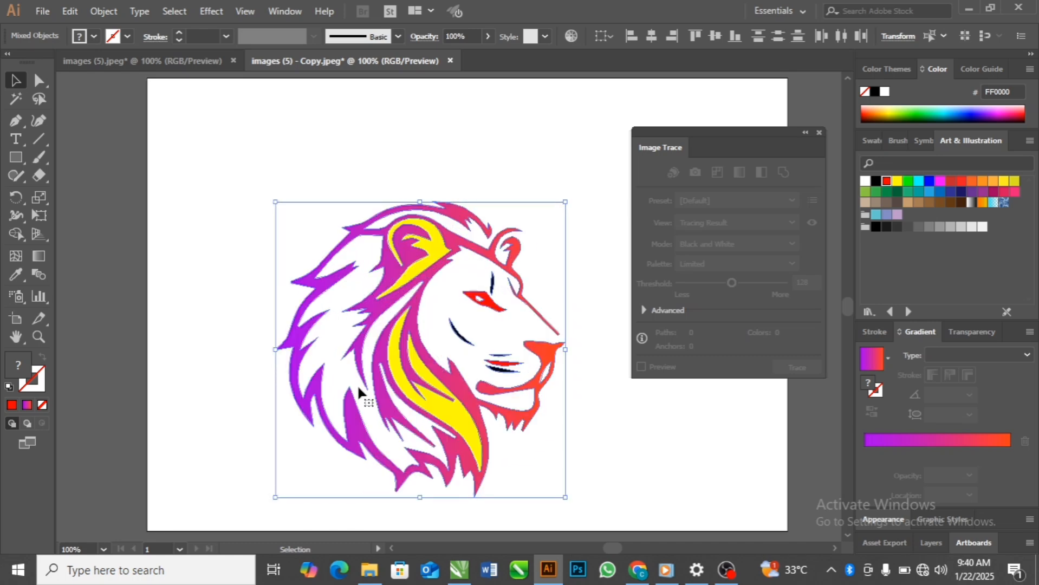
drag(371, 383, 386, 320)
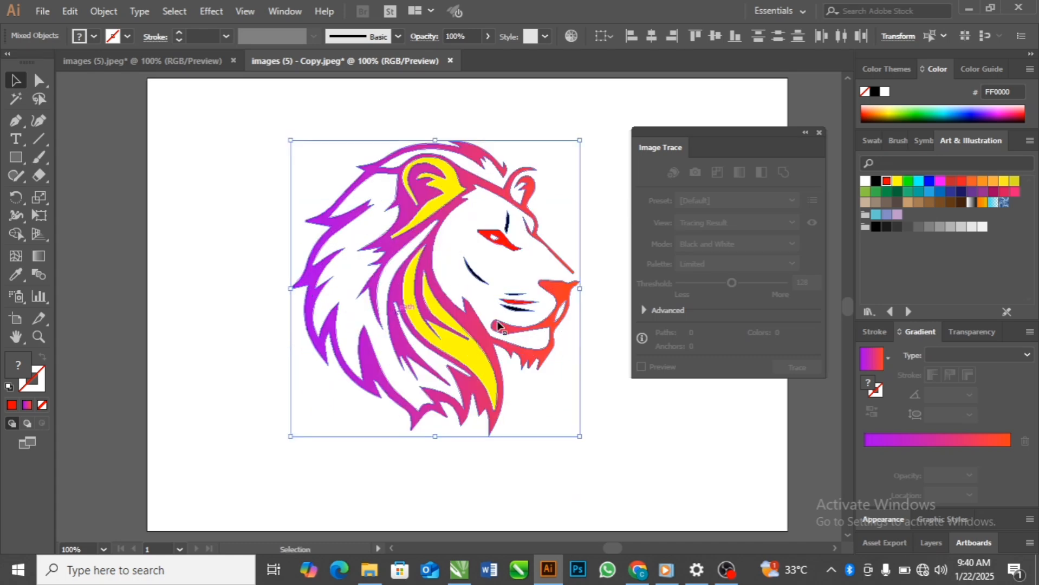
click(657, 402)
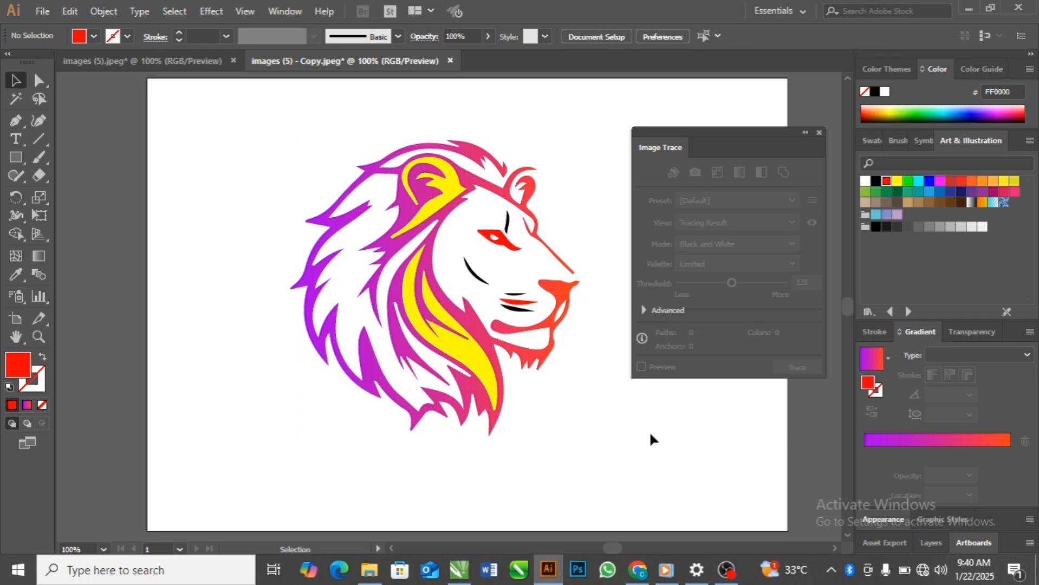